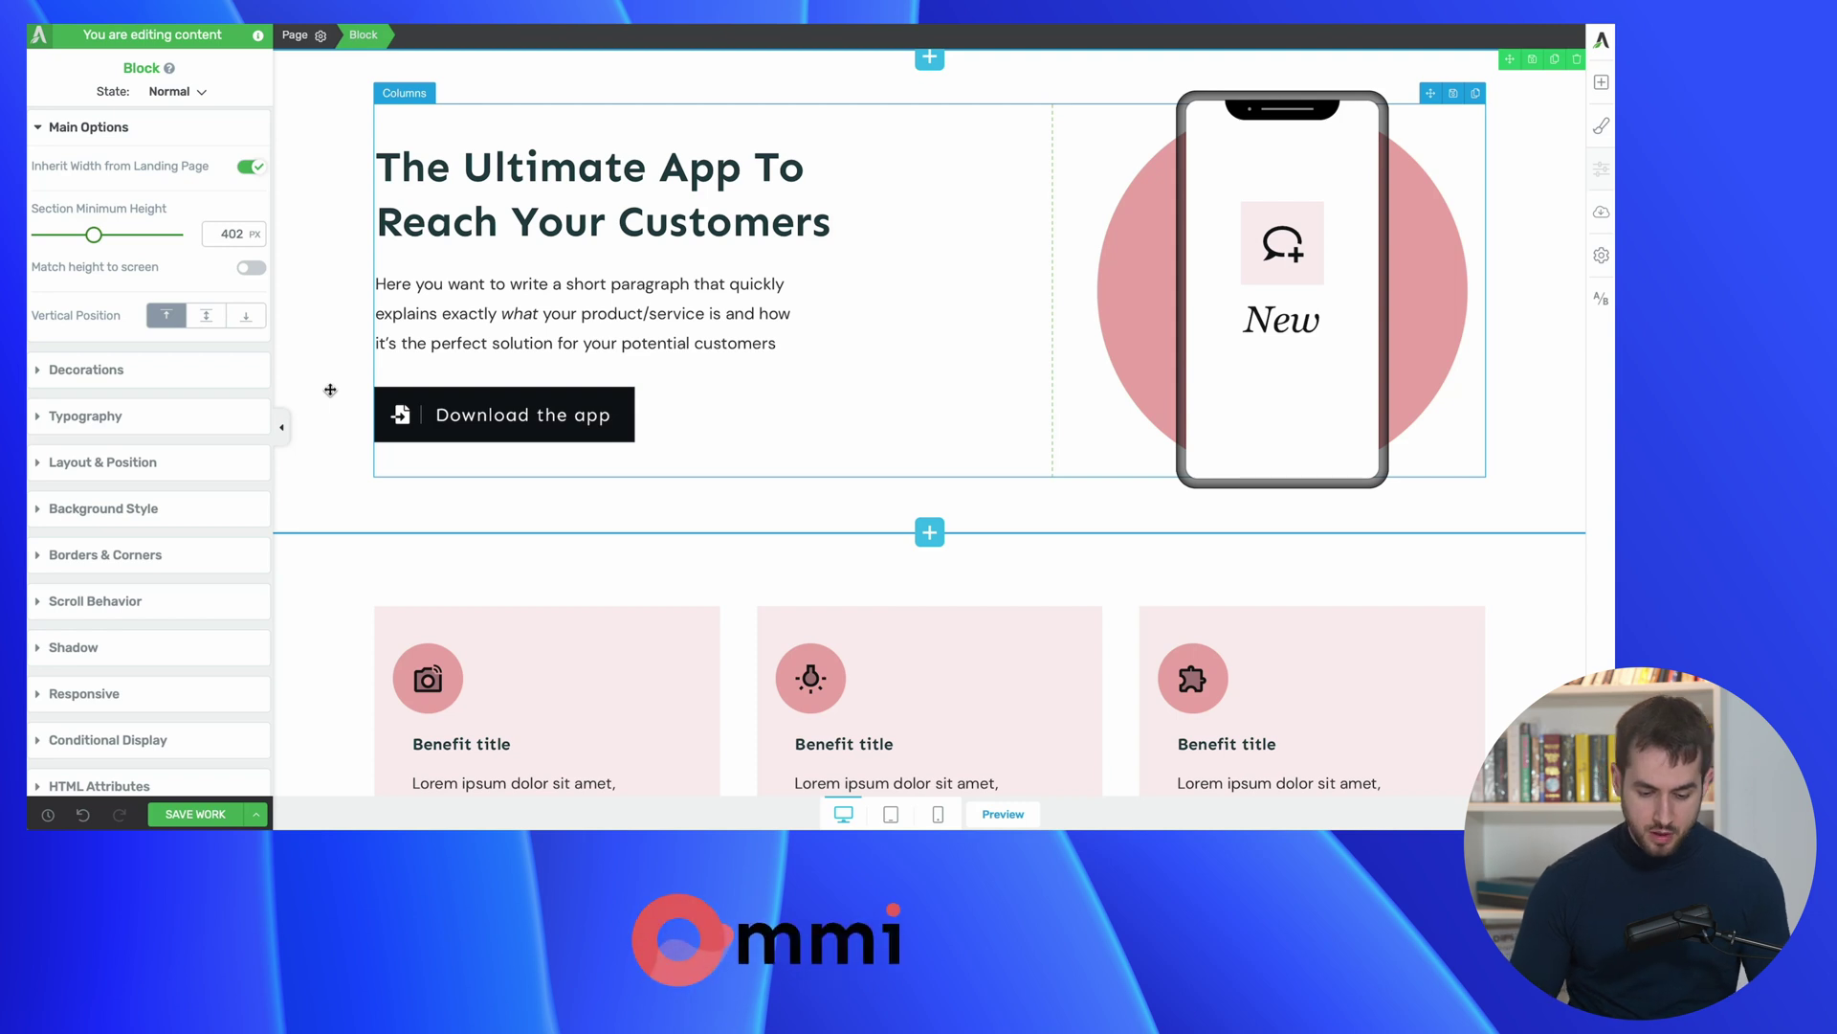
scroll(330, 389, "down", 5)
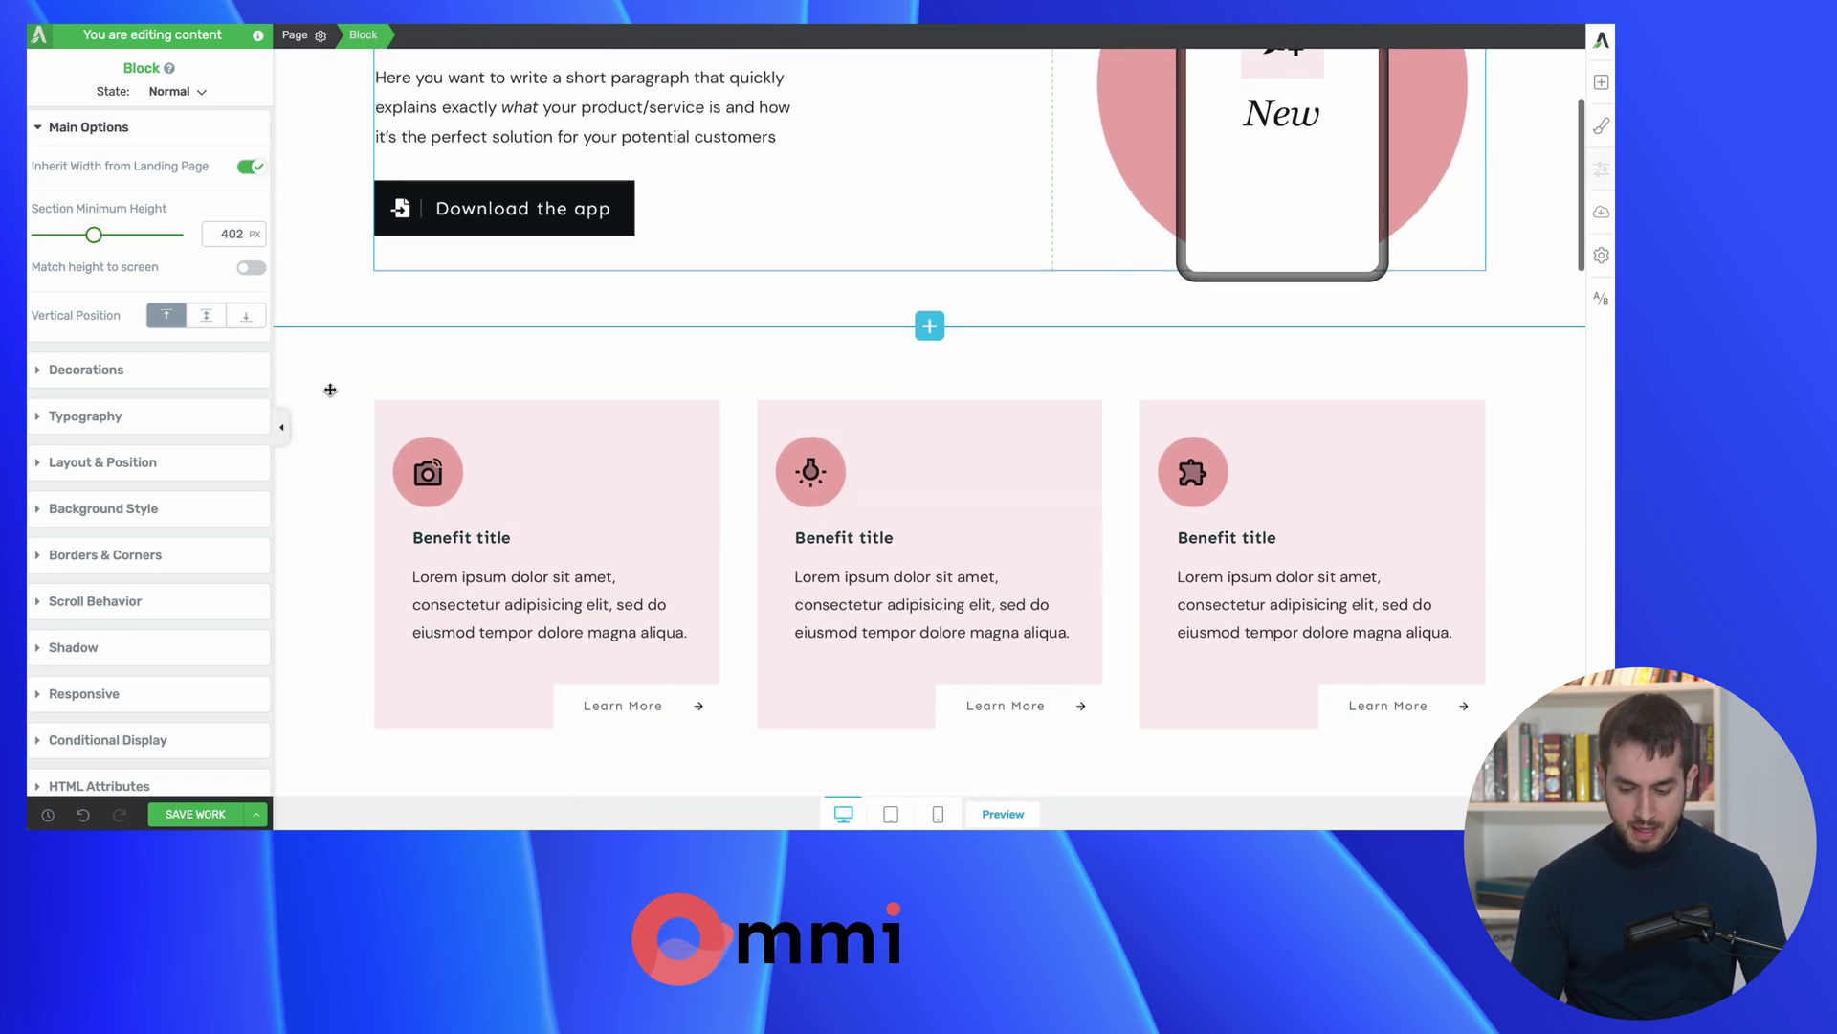
scroll(330, 390, "down", 4)
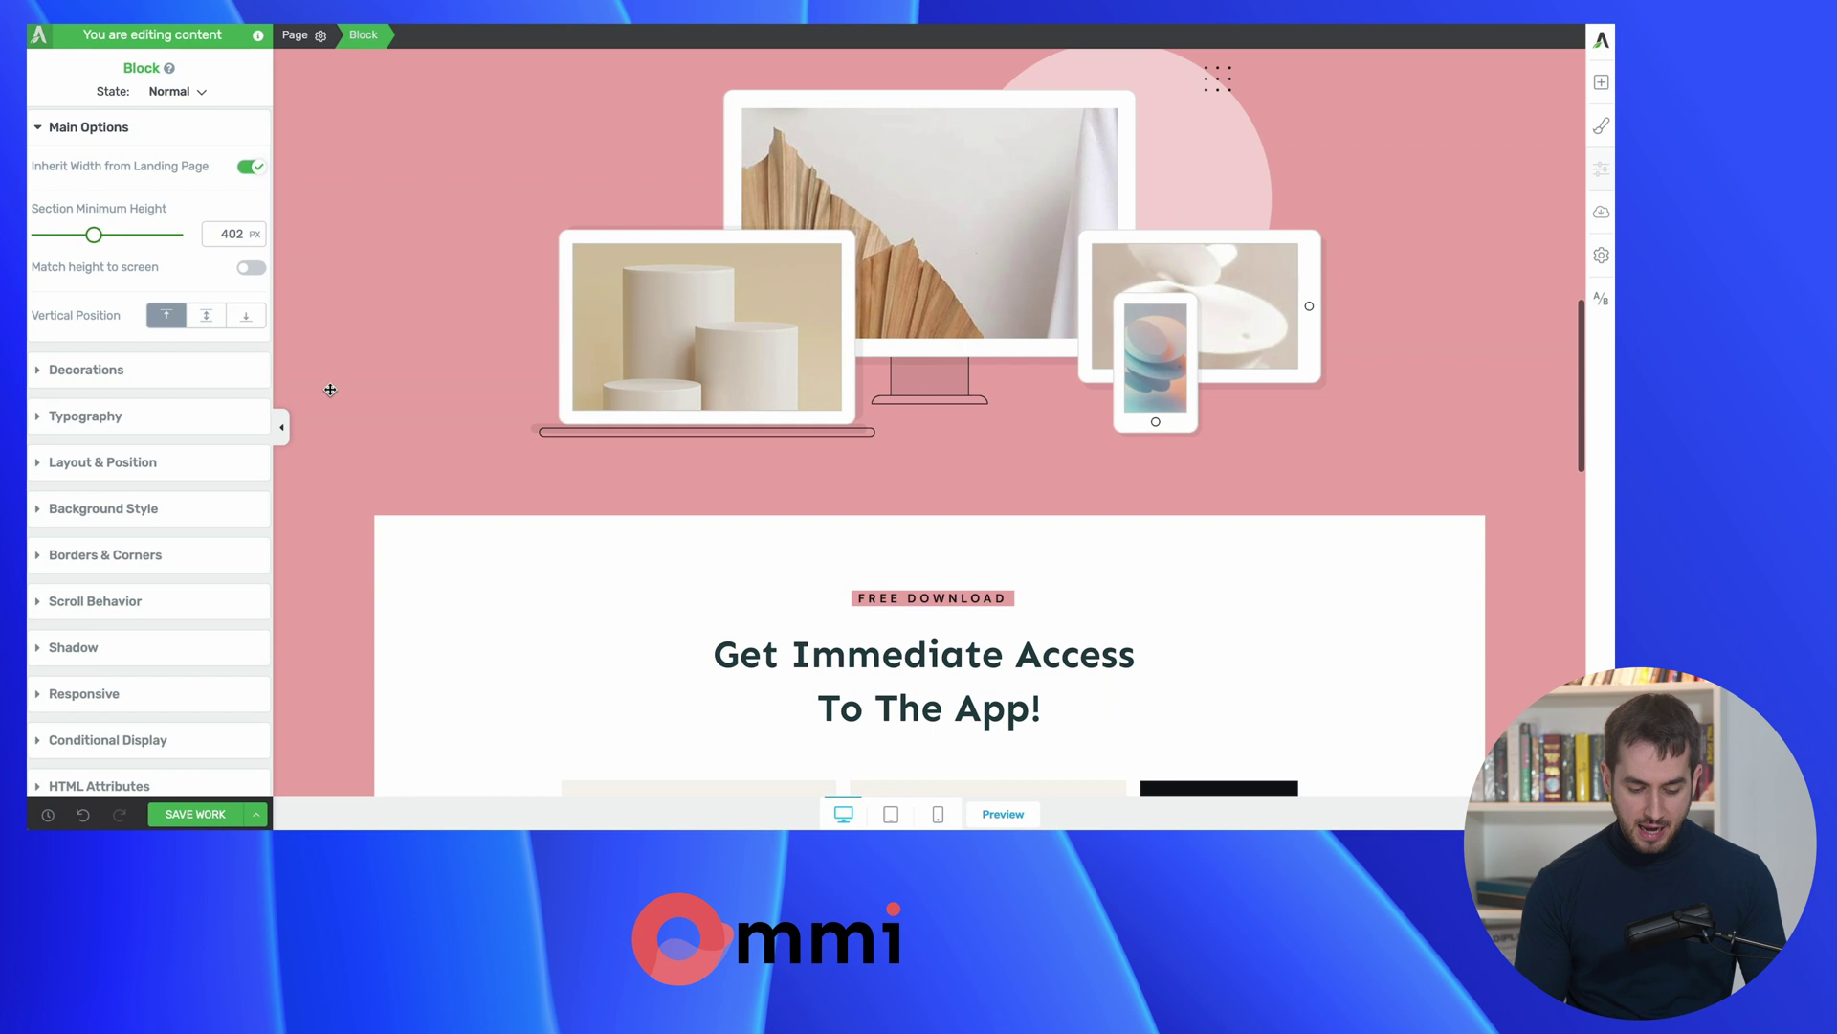
scroll(330, 390, "up", 7)
scroll(330, 390, "up", 3)
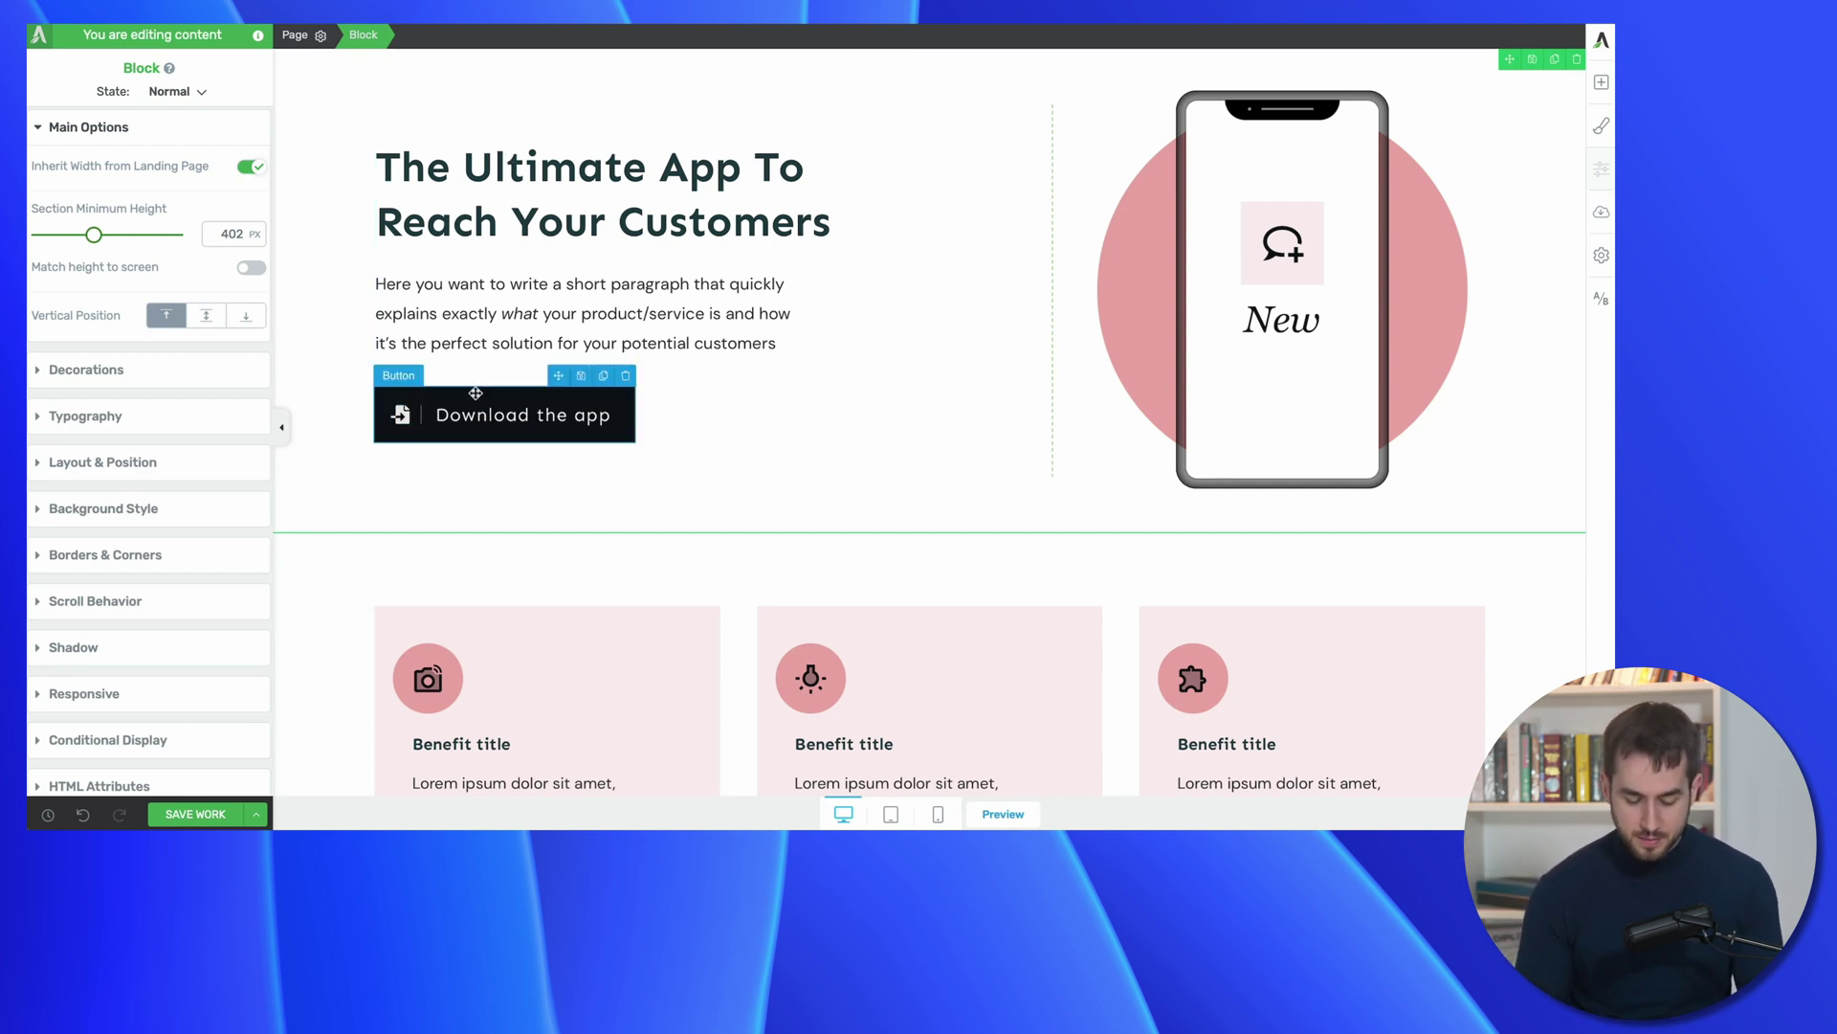
scroll(476, 393, "down", 10)
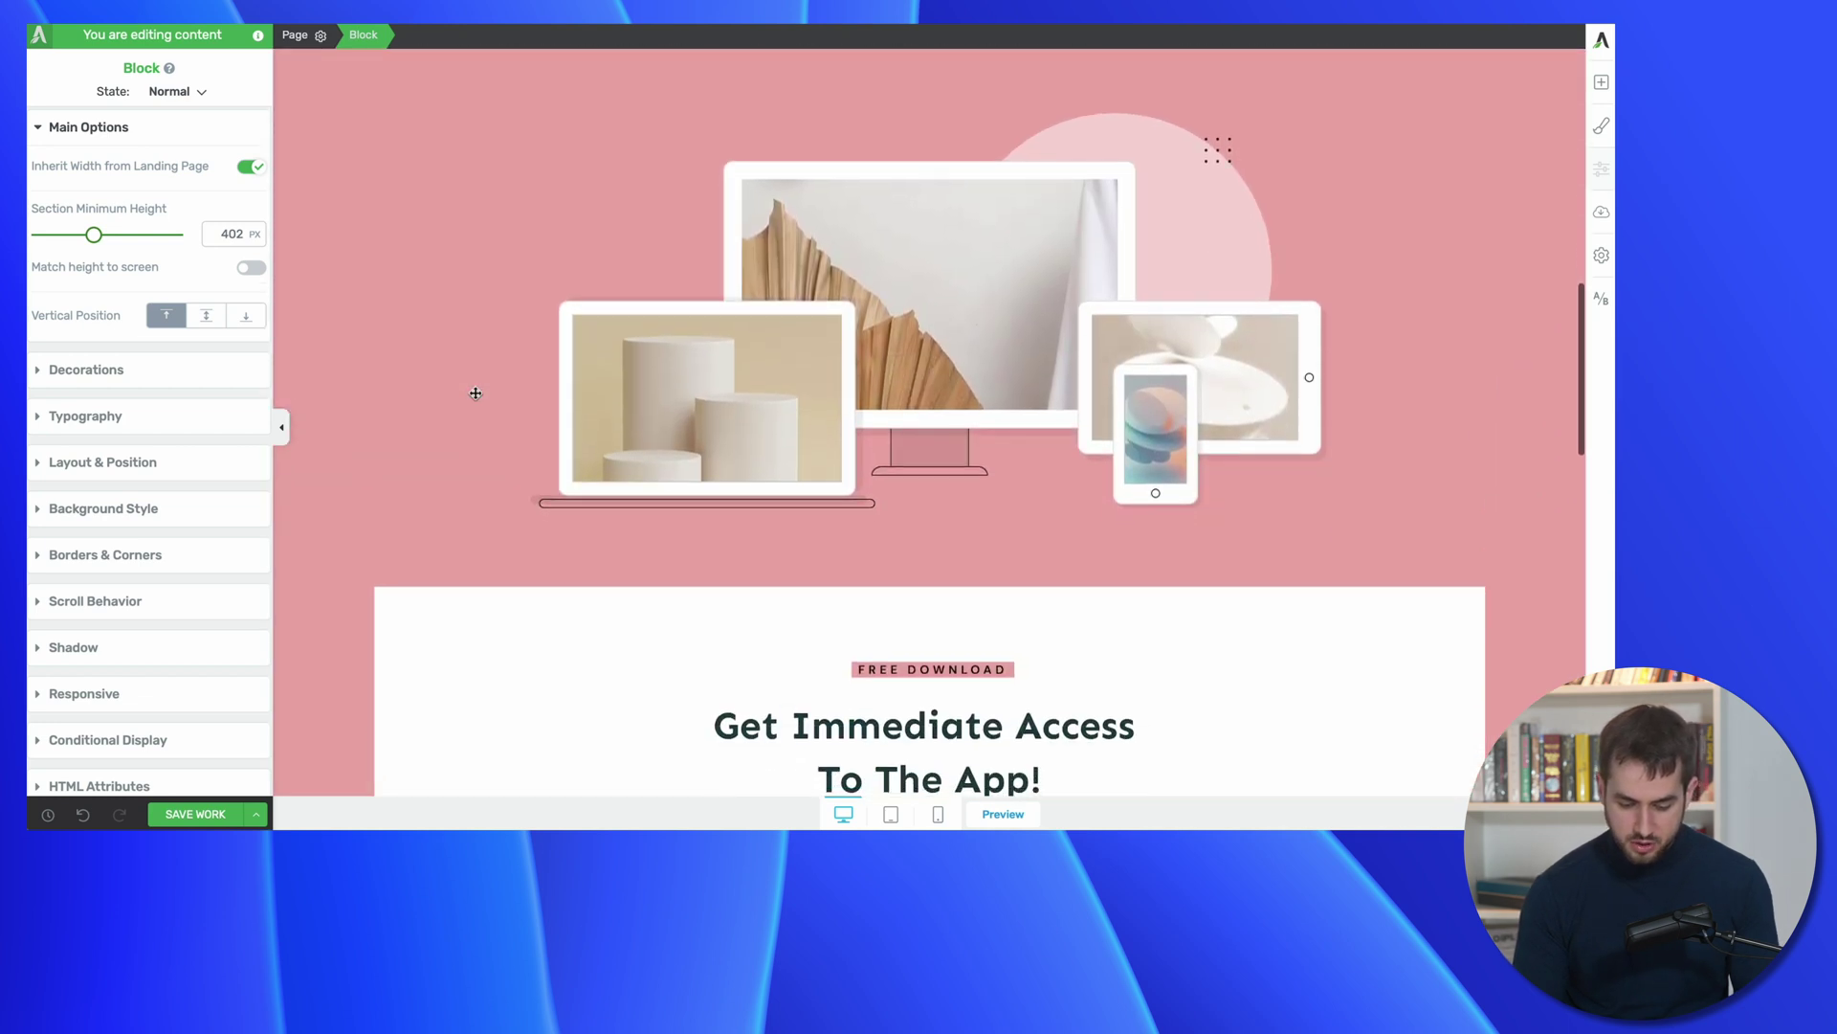
scroll(475, 394, "down", 4)
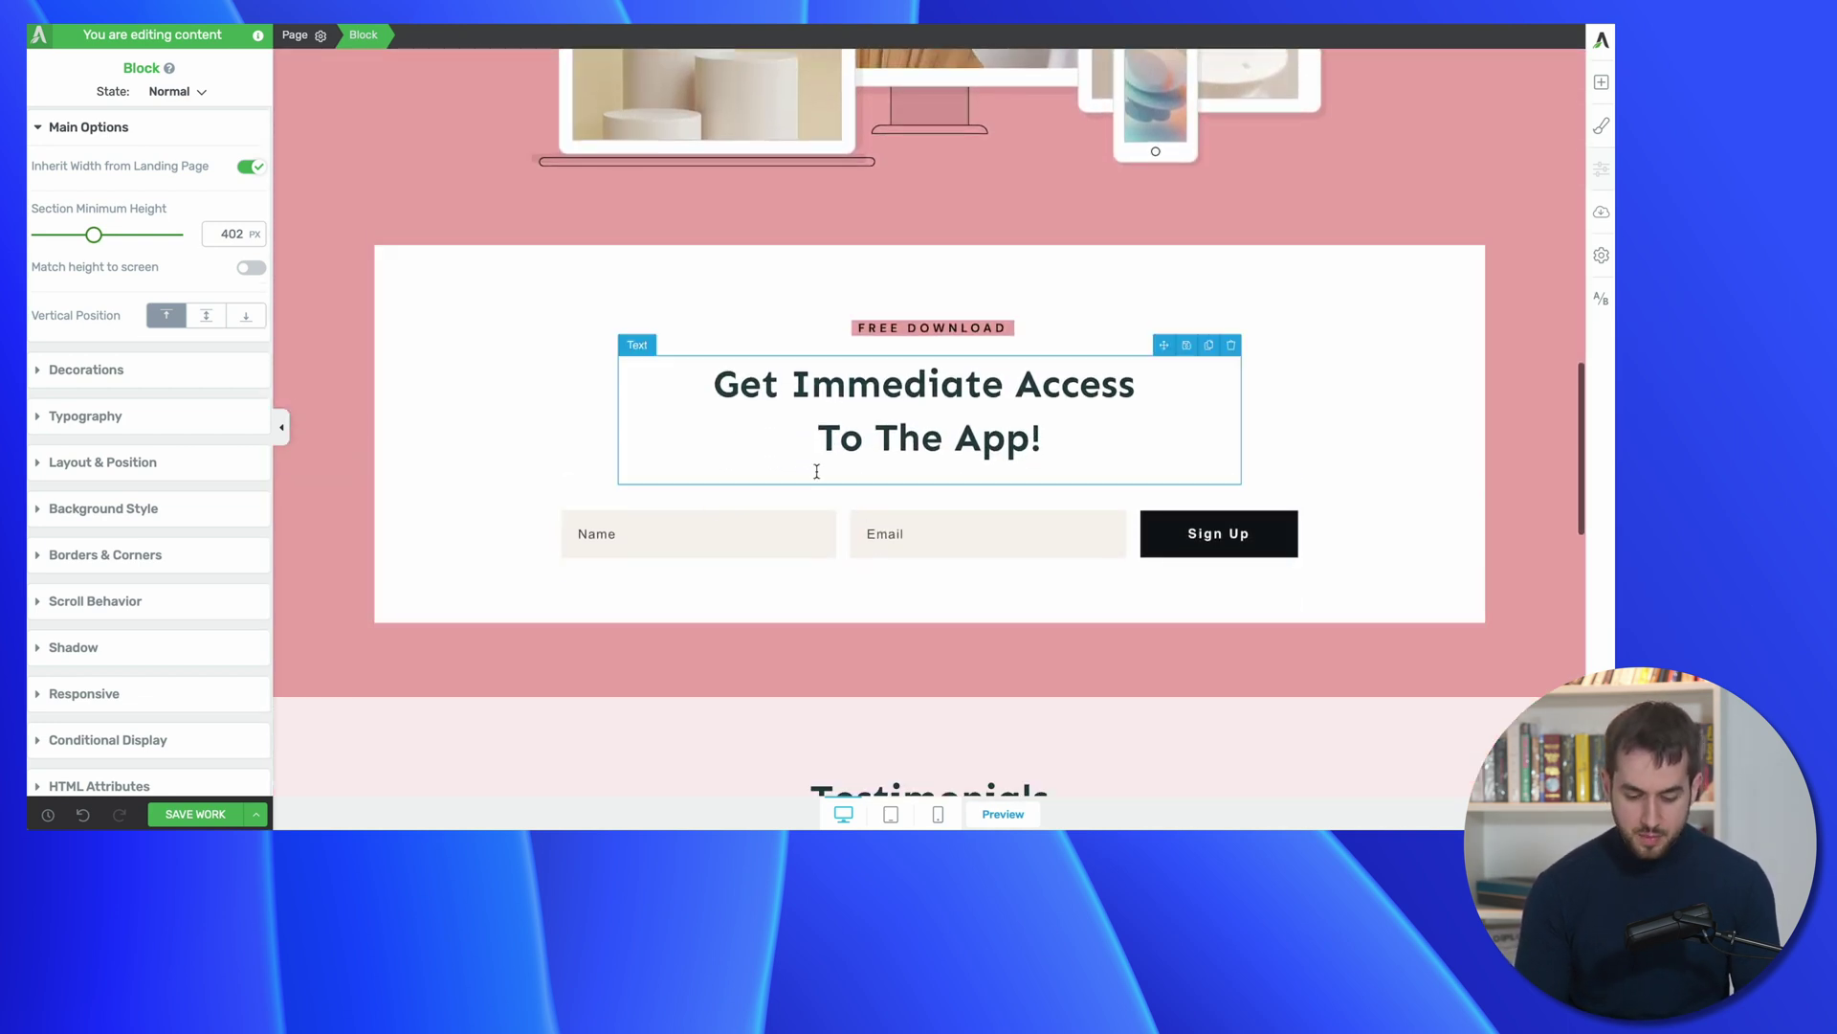
scroll(780, 544, "up", 8)
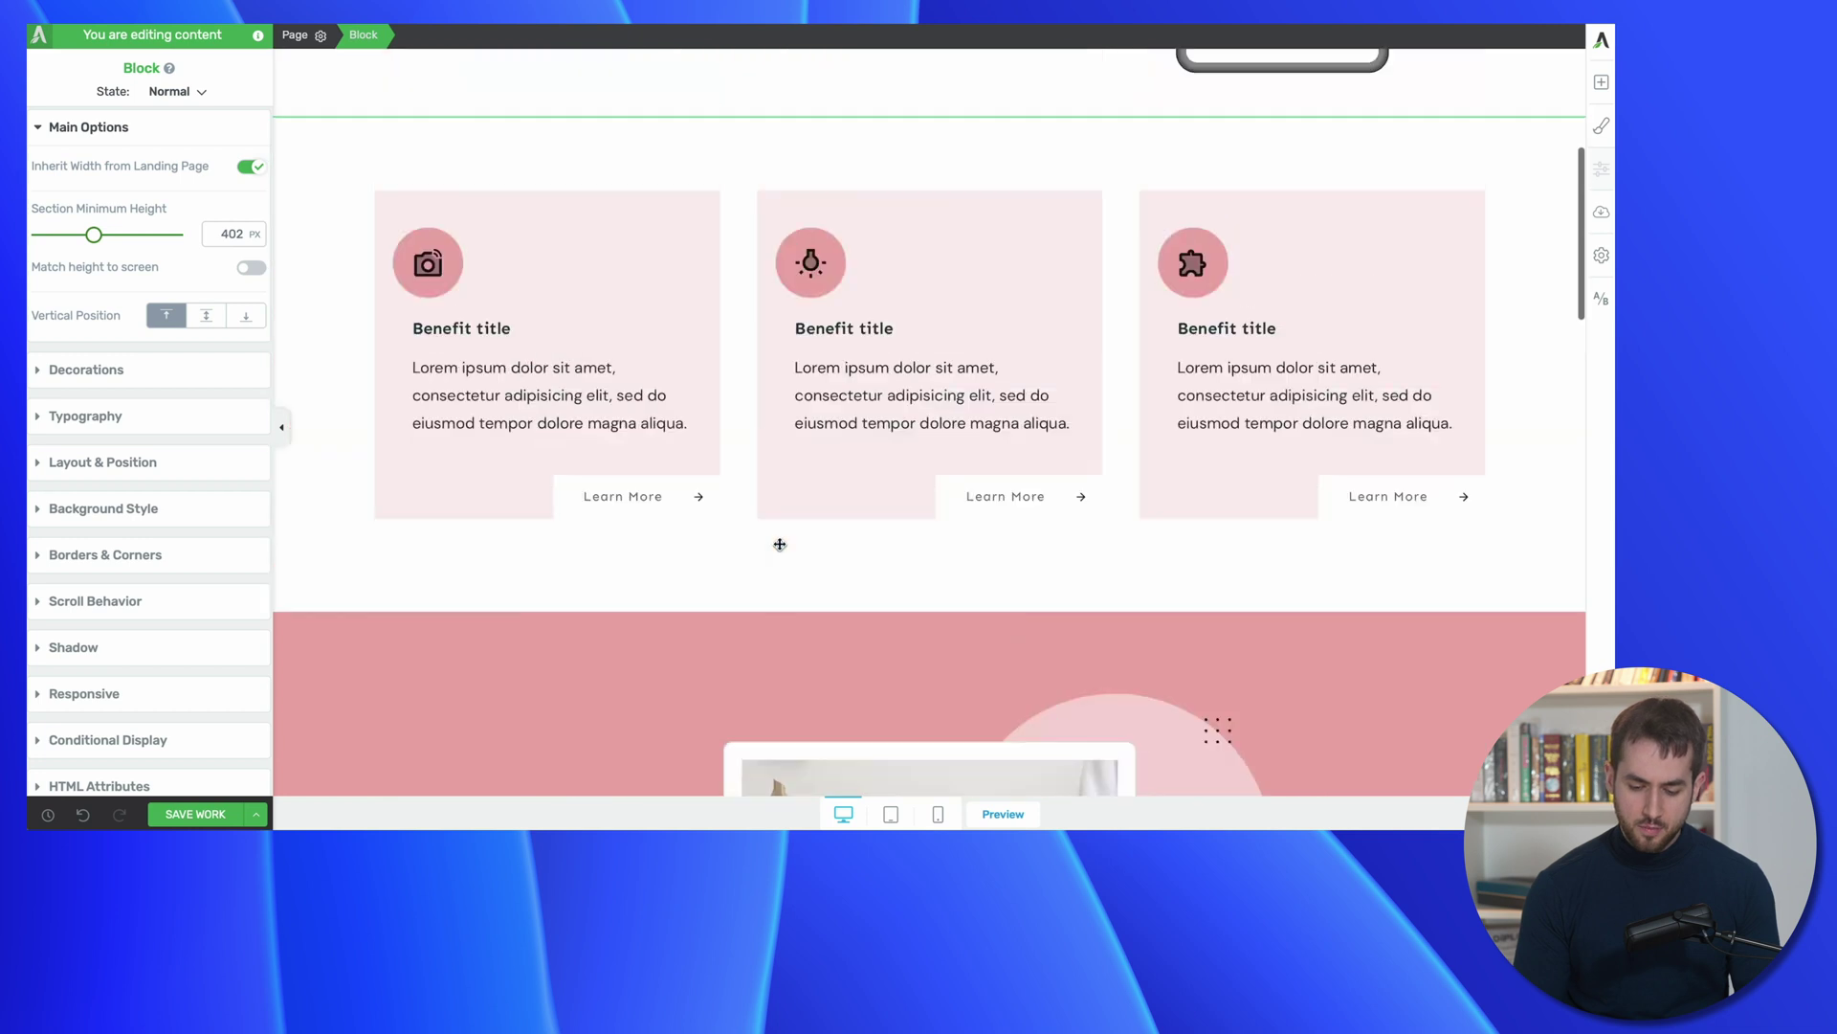
scroll(780, 543, "up", 4)
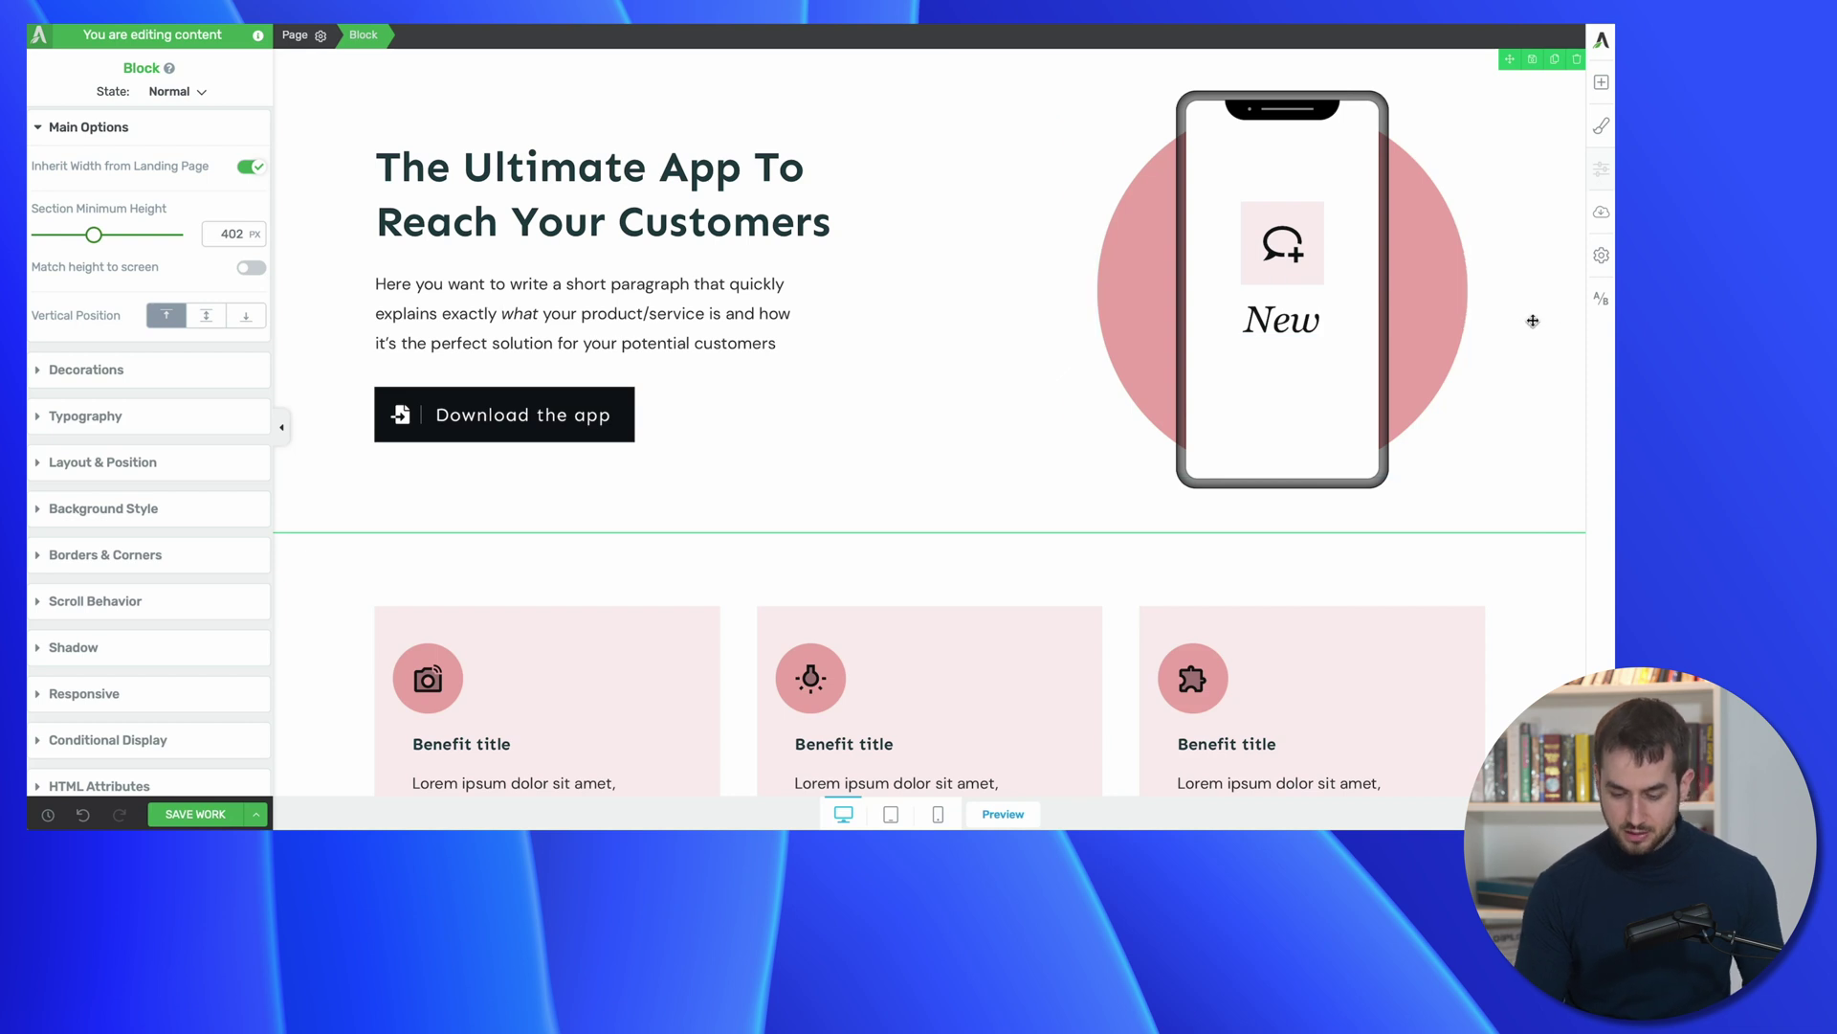
Create a new A/B test for the landing page, with it as the Control at 100% traffic.
left_click(1601, 298)
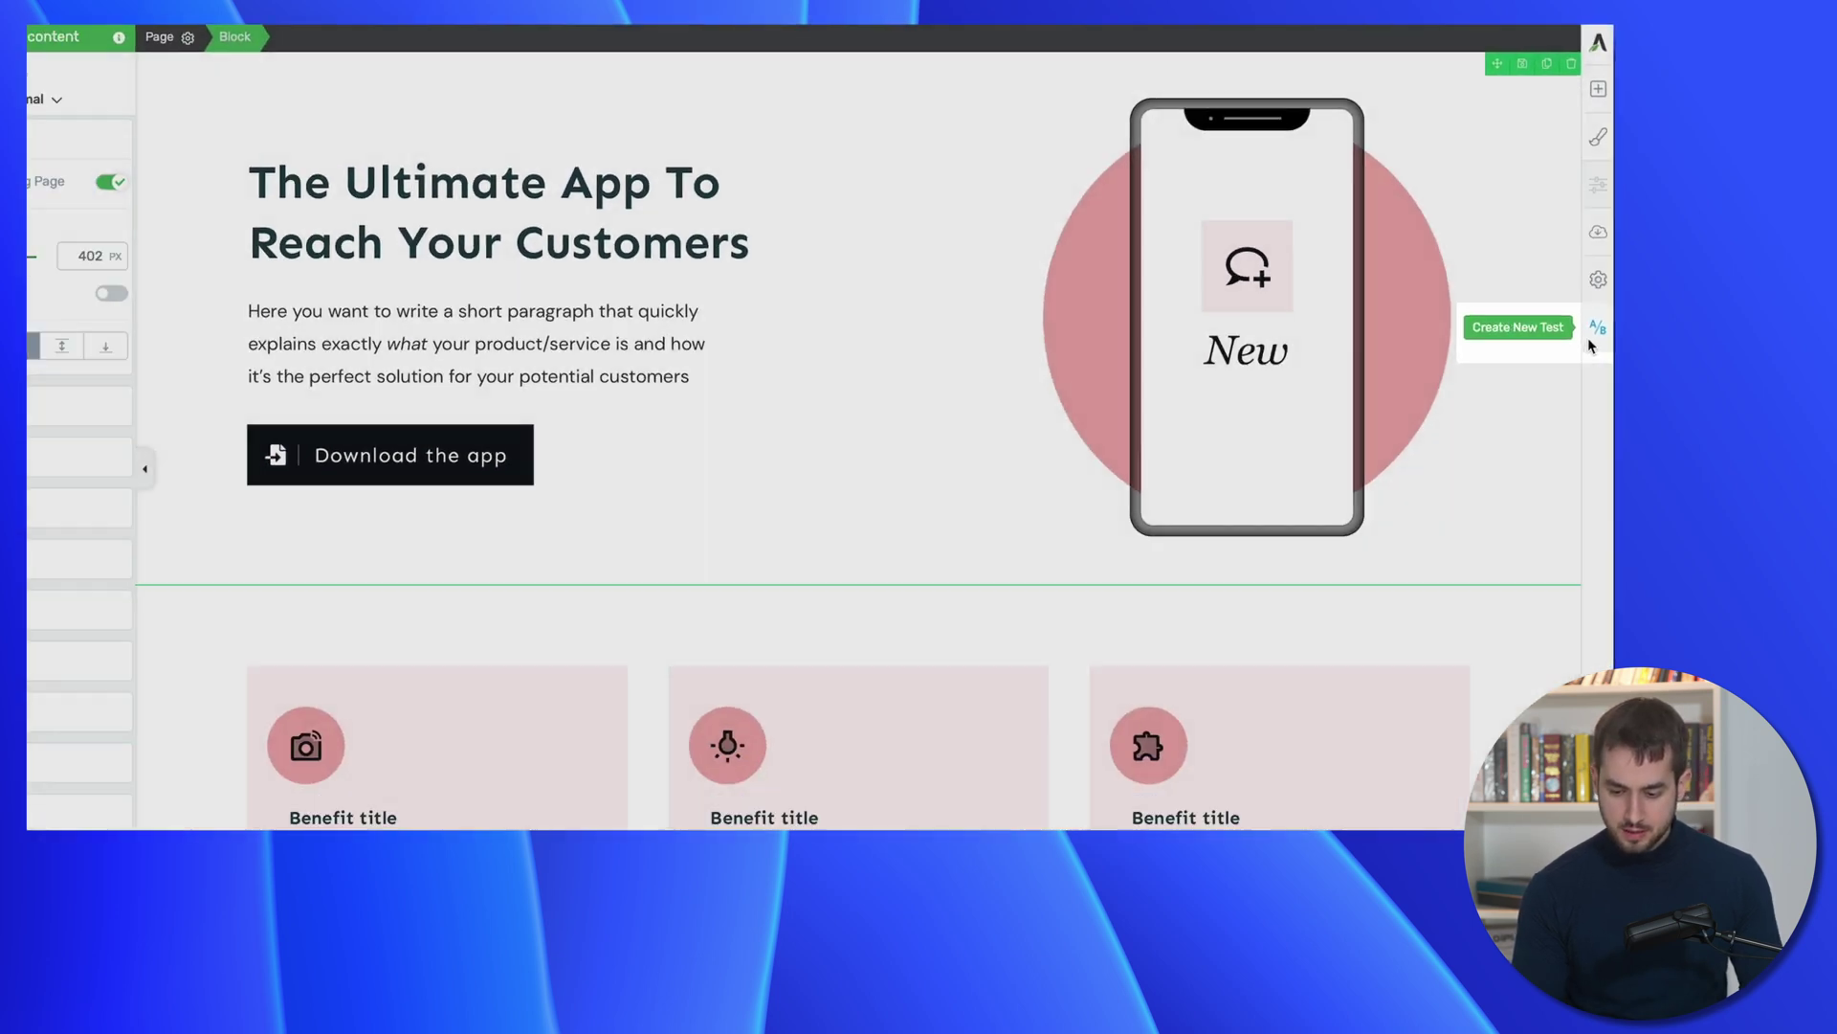
left_click(1518, 327)
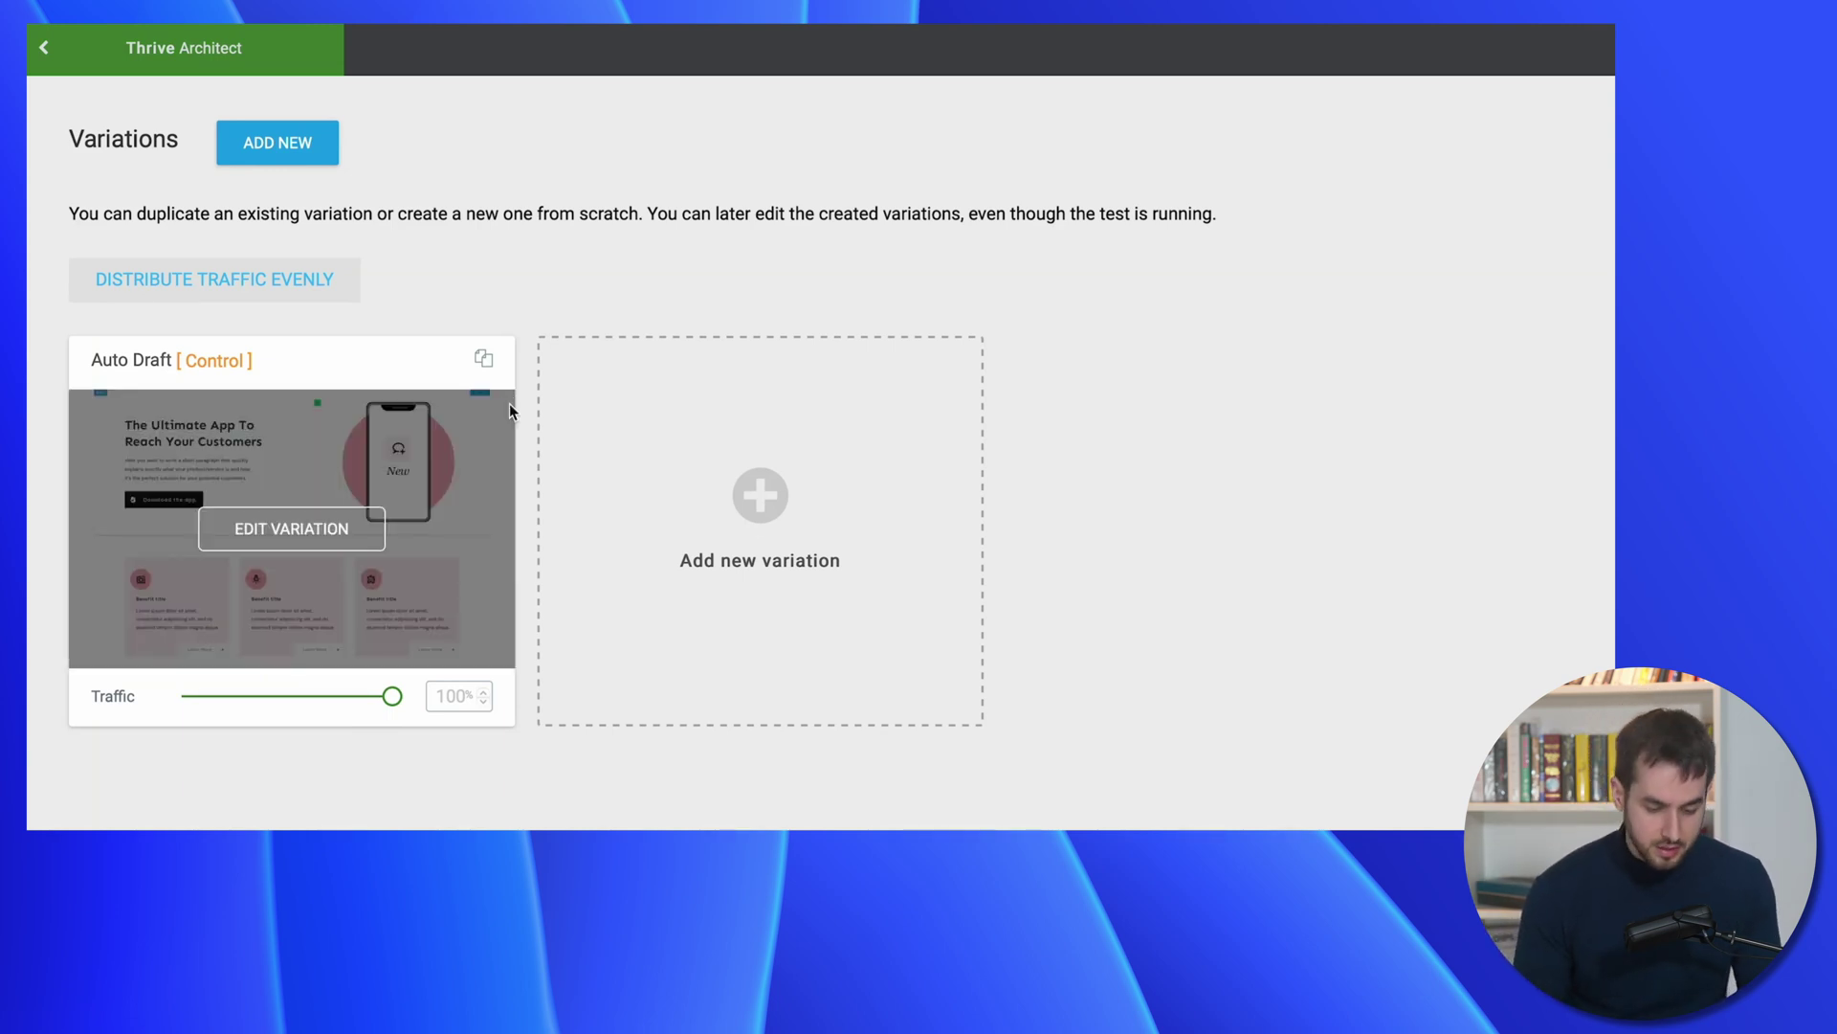
Duplicate the Control variation and rename the copy 'Landing Page 2', splitting traffic 50/50.
left_click(484, 362)
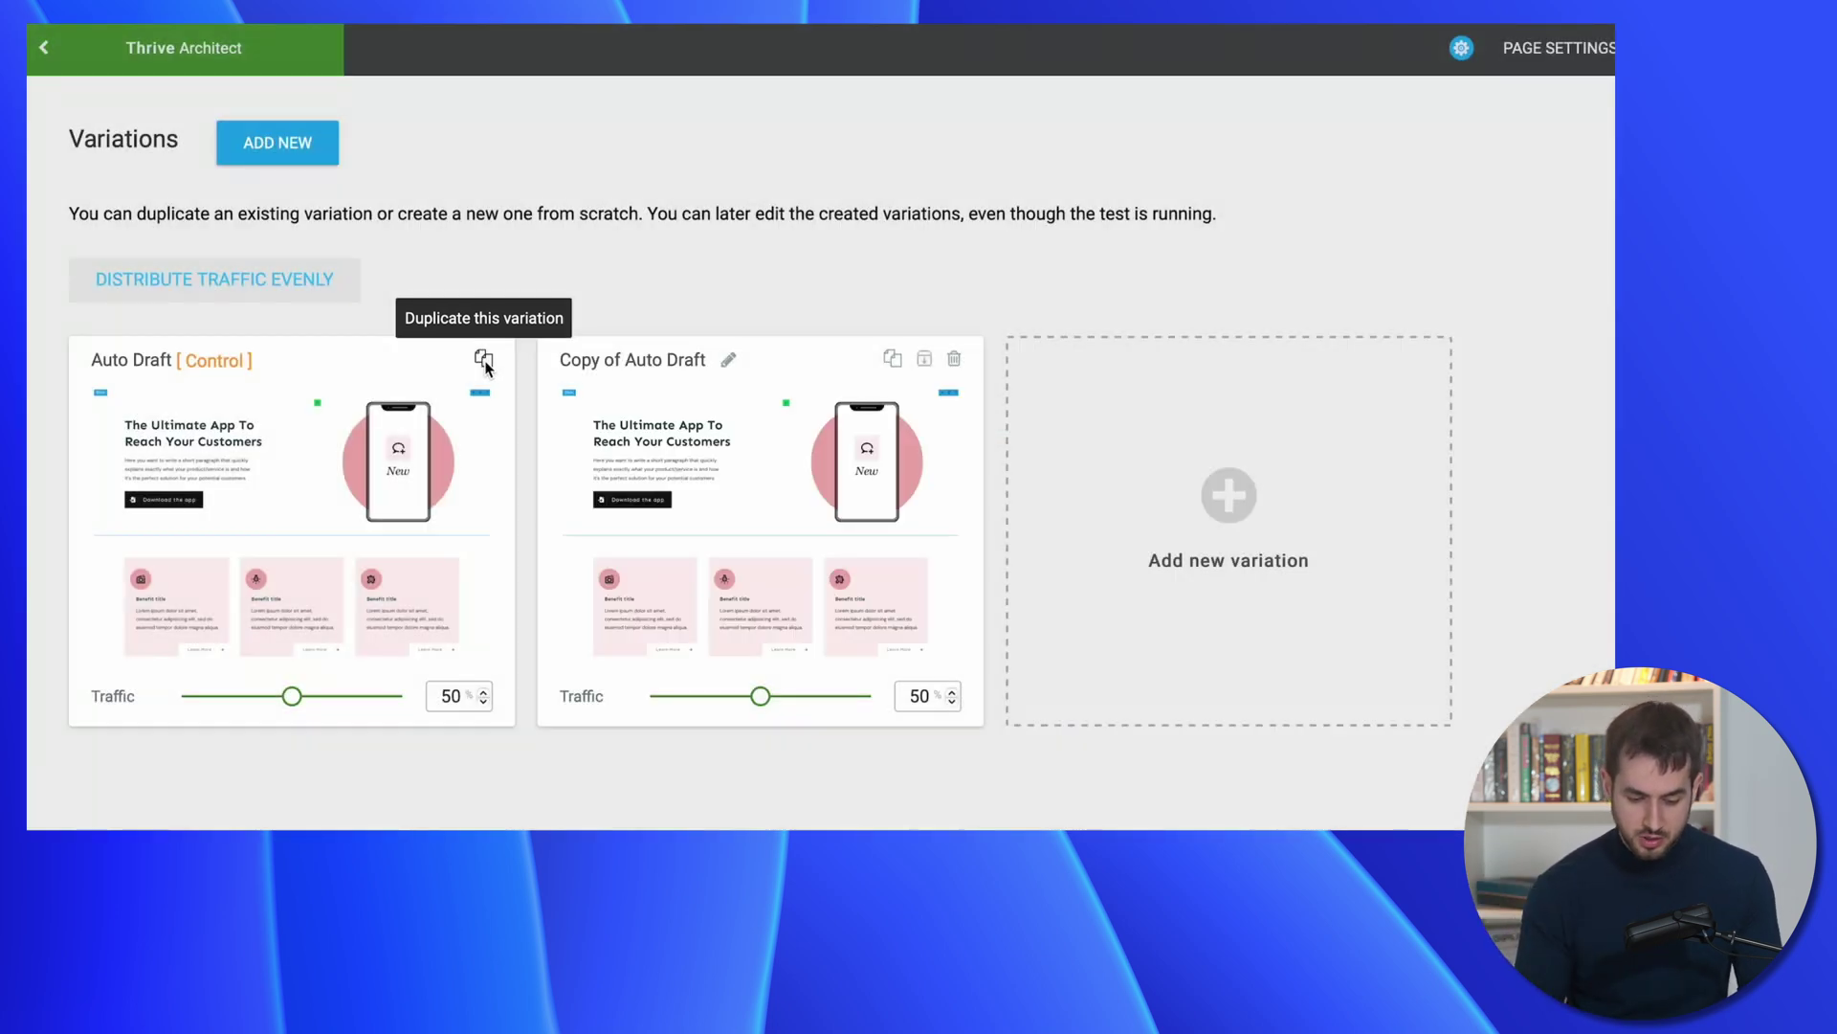
left_click(729, 361)
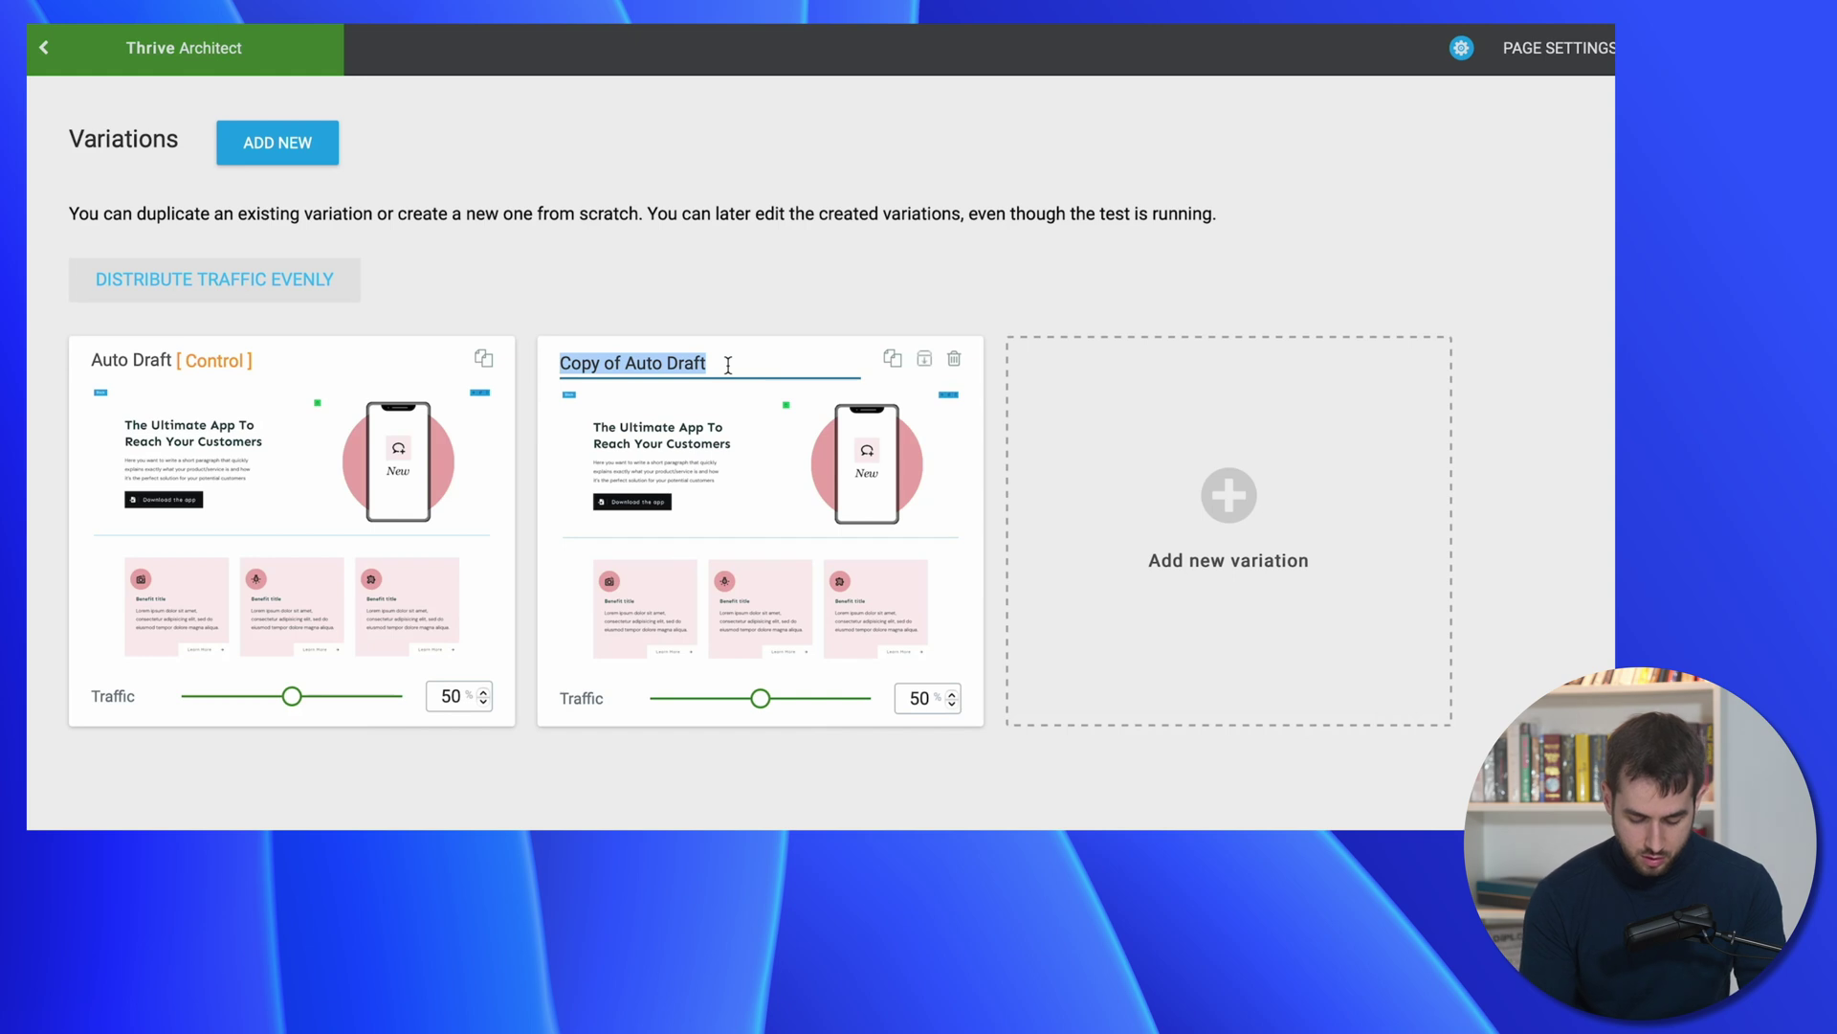
type("Land")
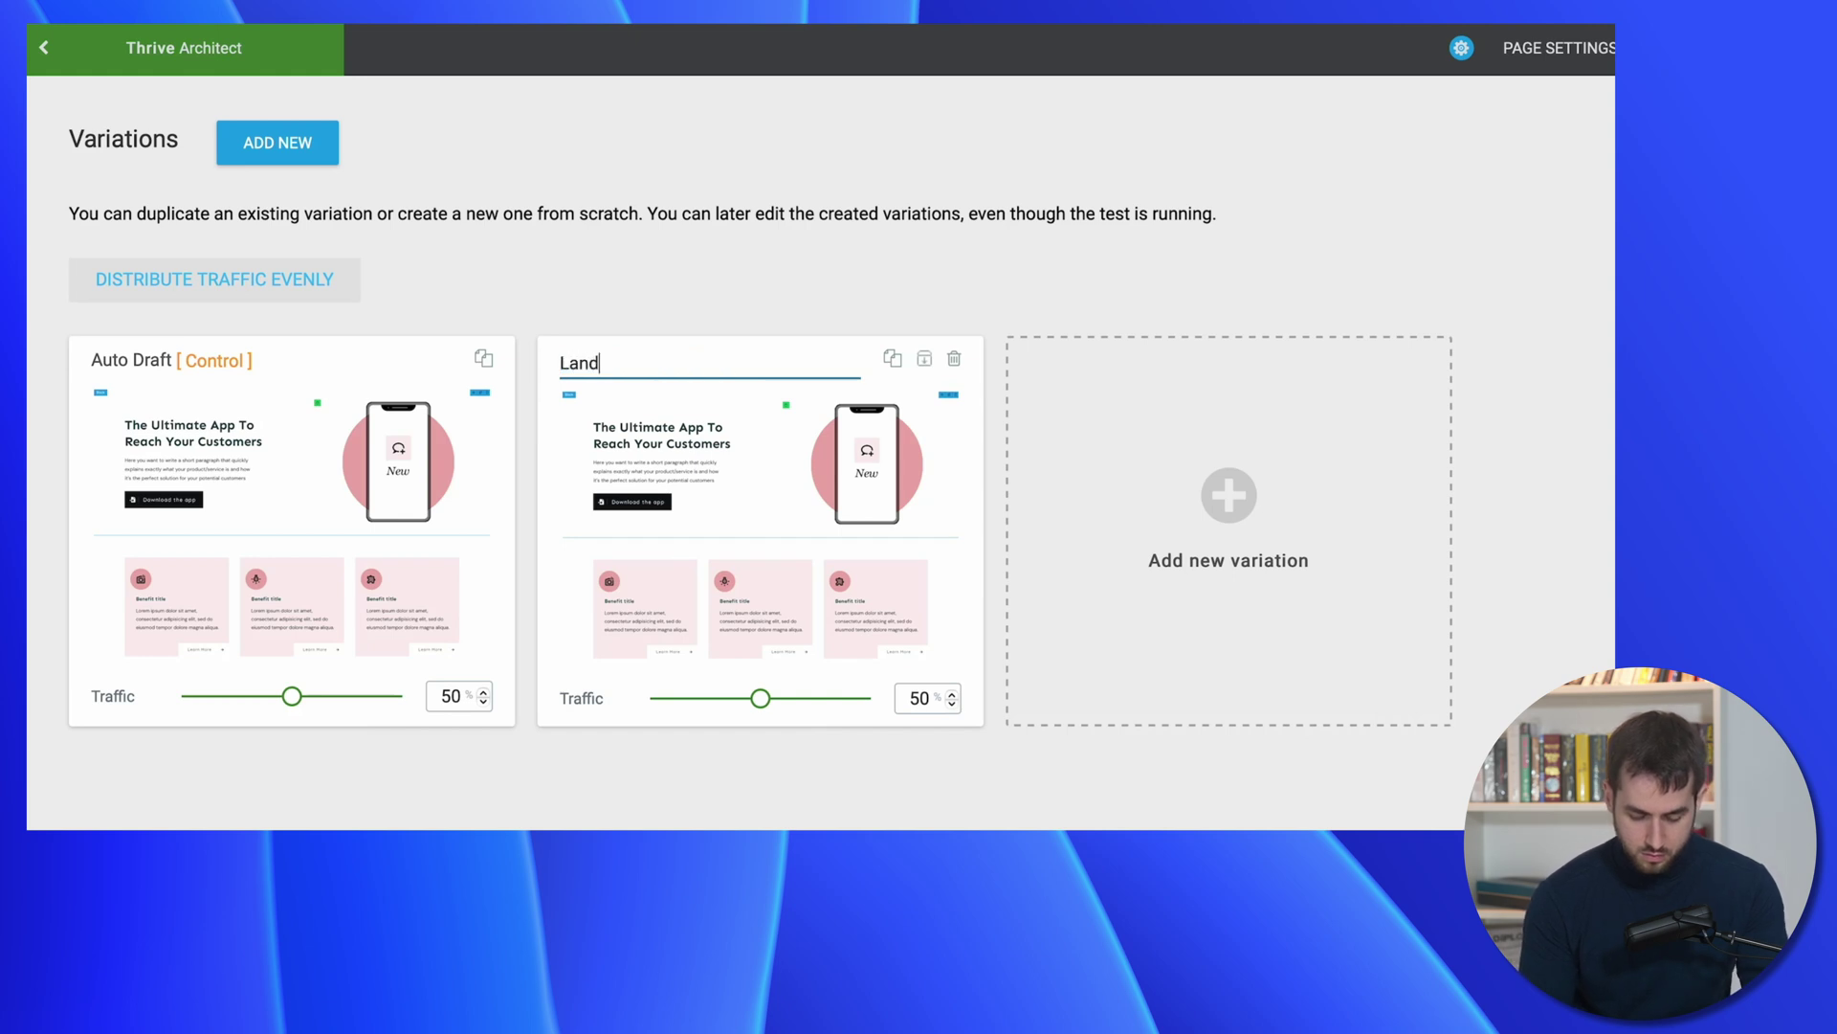
type("ing Pagr 2")
key("Return")
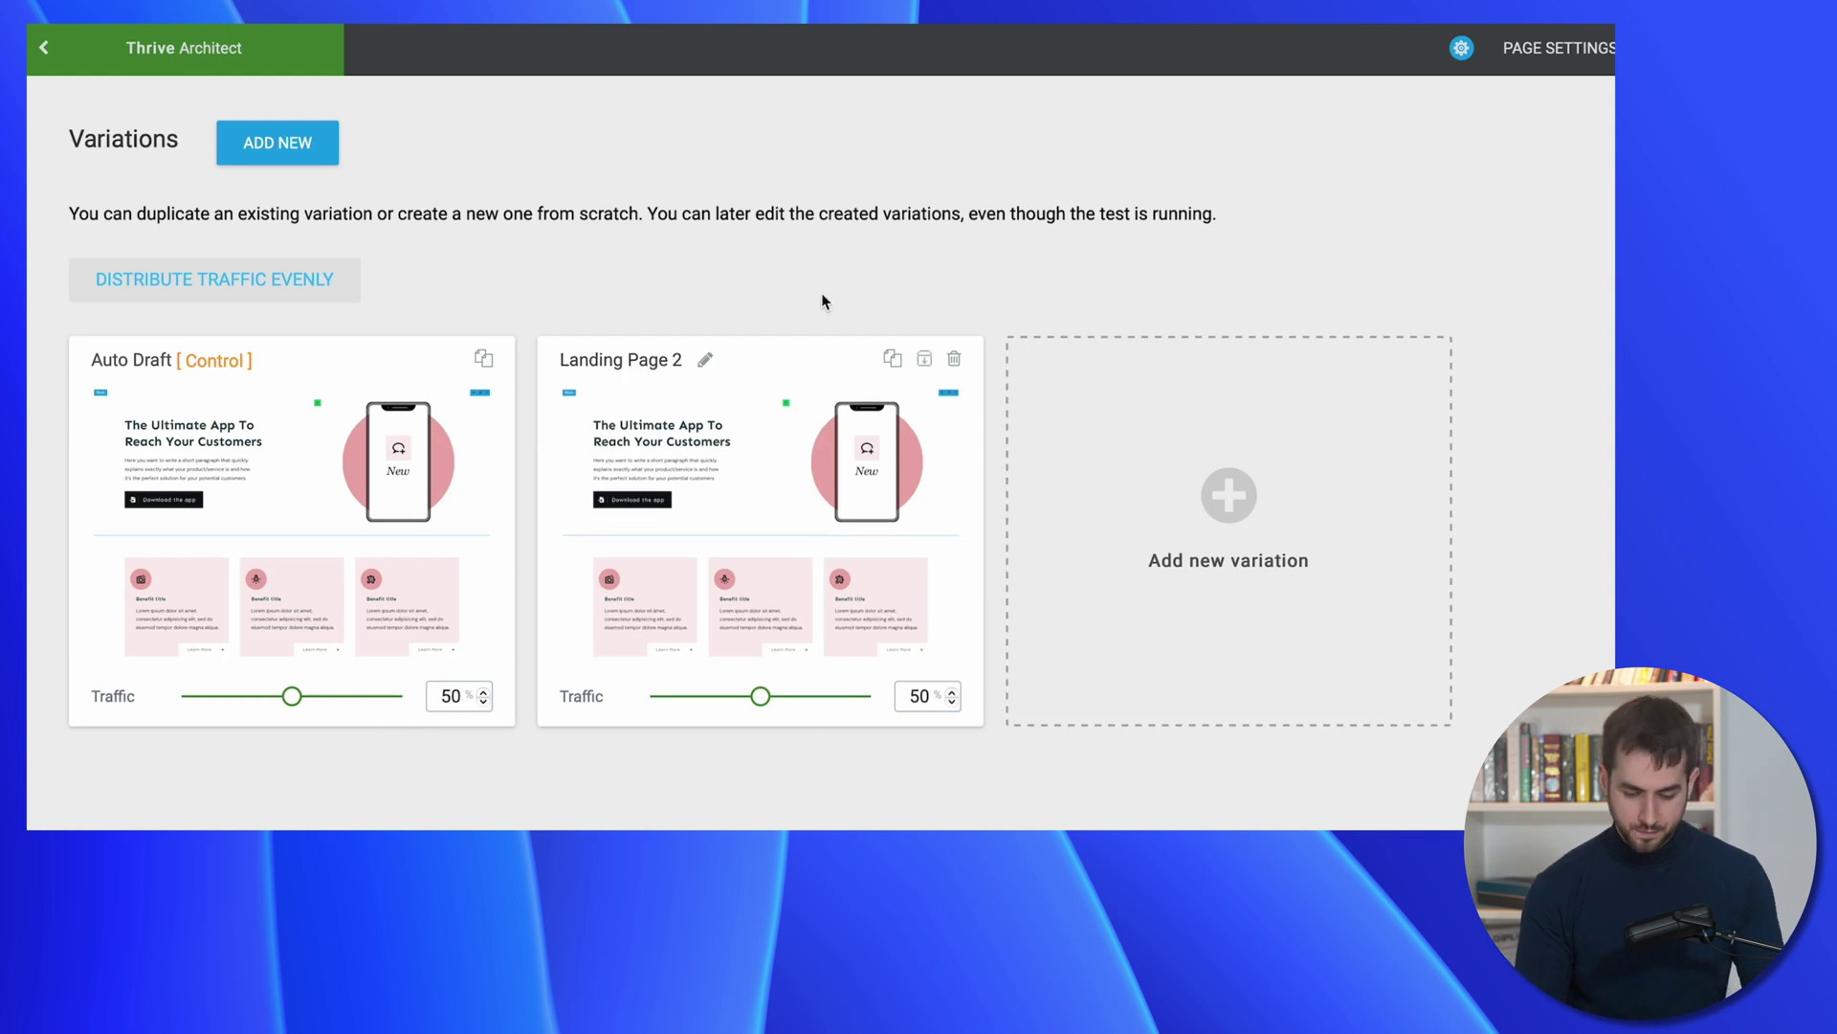
mouse_move(875, 536)
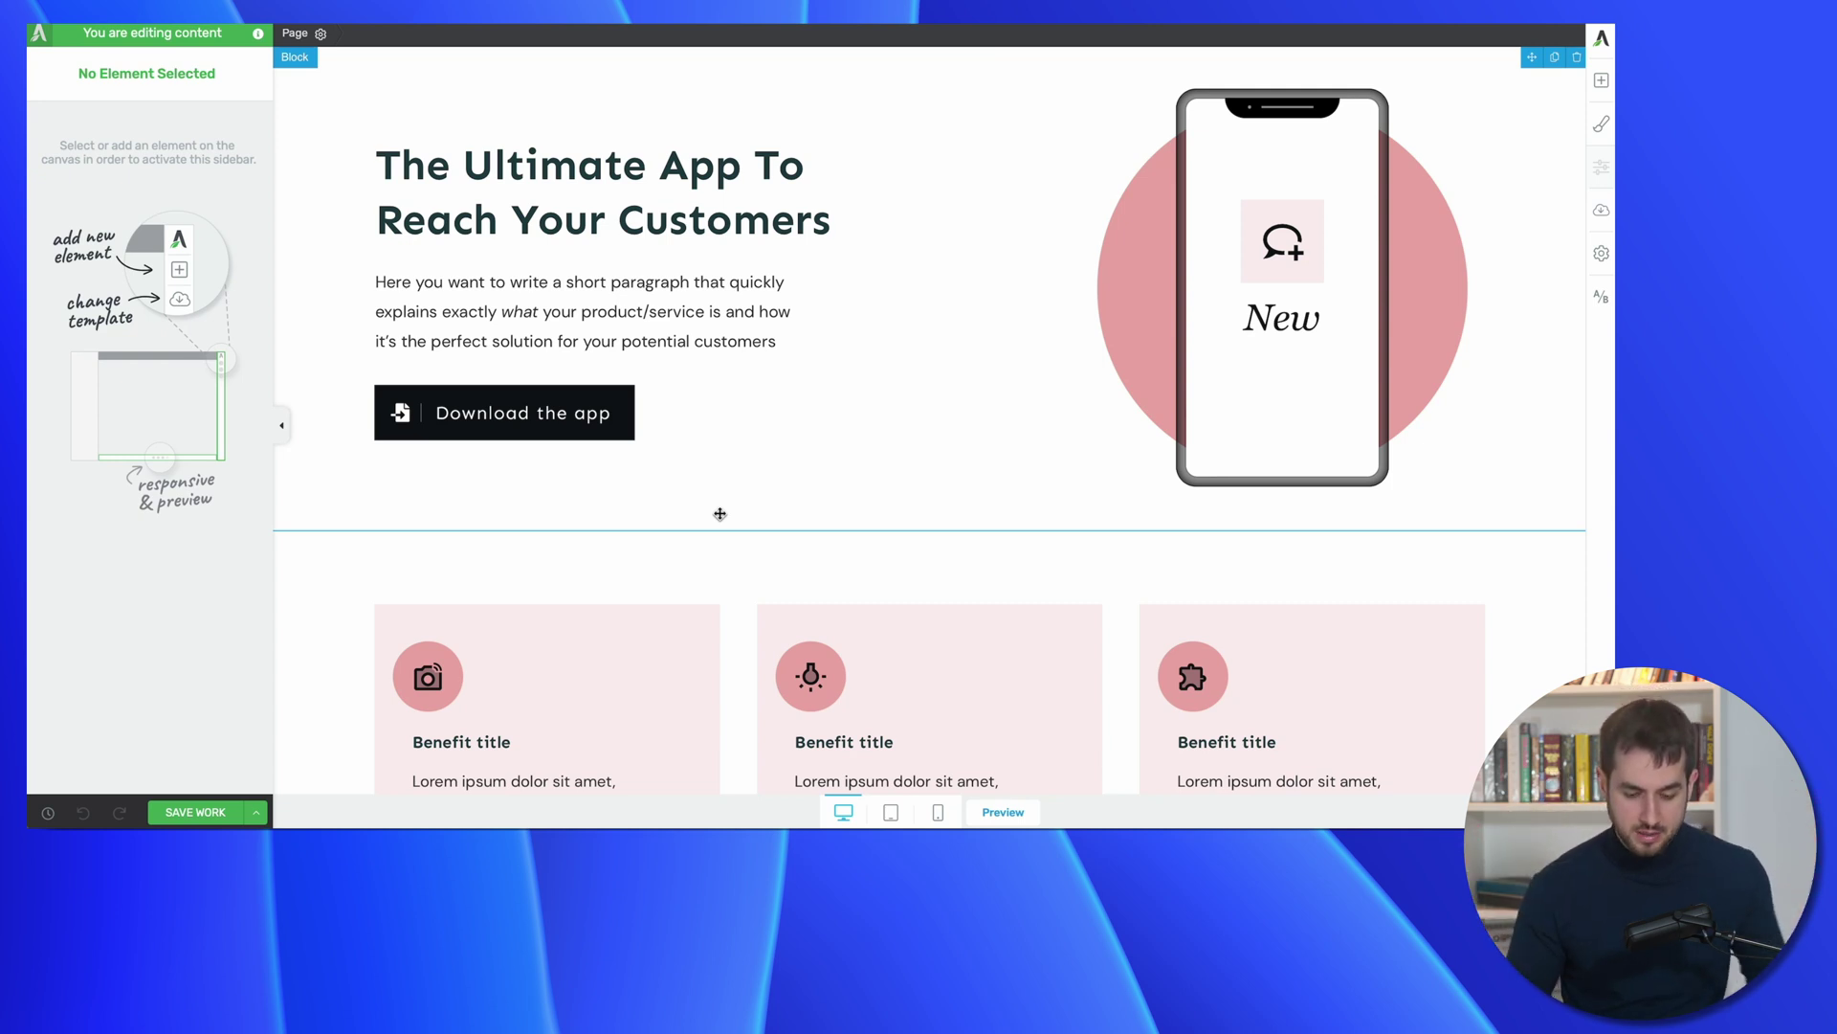
Replace the hero heading with 'Reach Your Customers In A More Efficient Way' and save the page.
triple_click(678, 169)
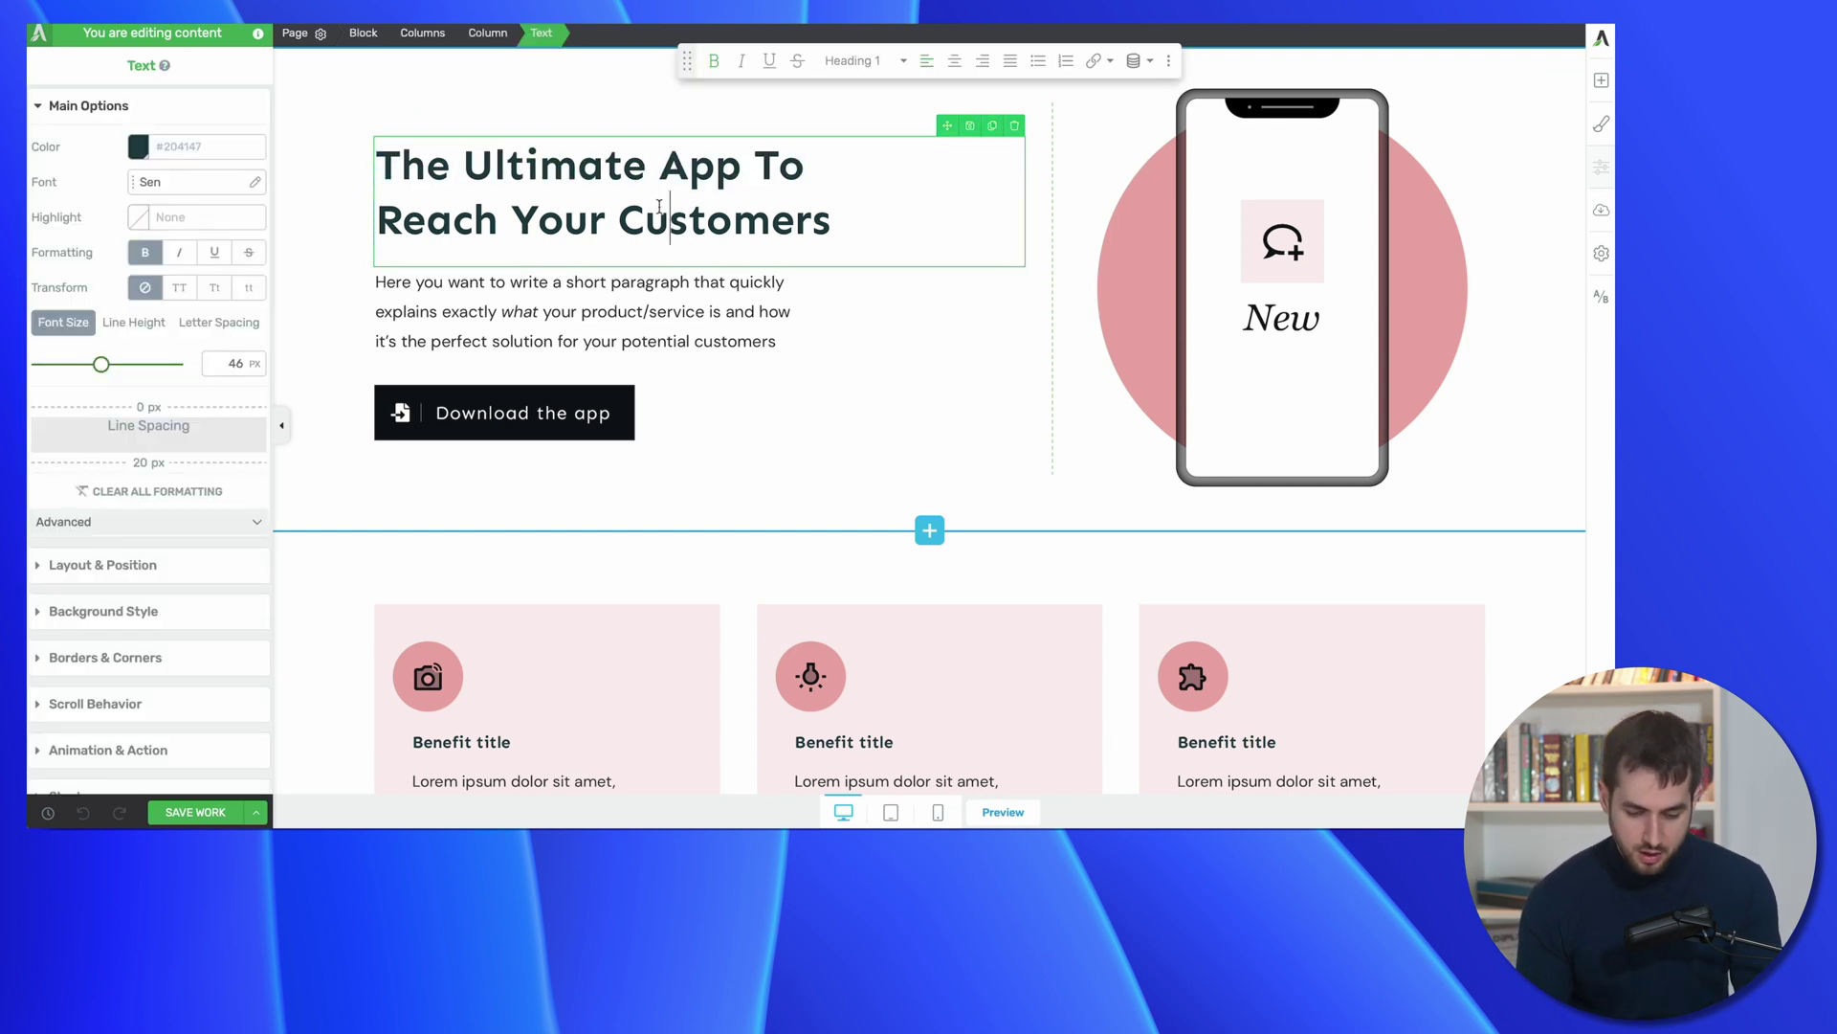
triple_click(660, 206)
key("ctrl+a")
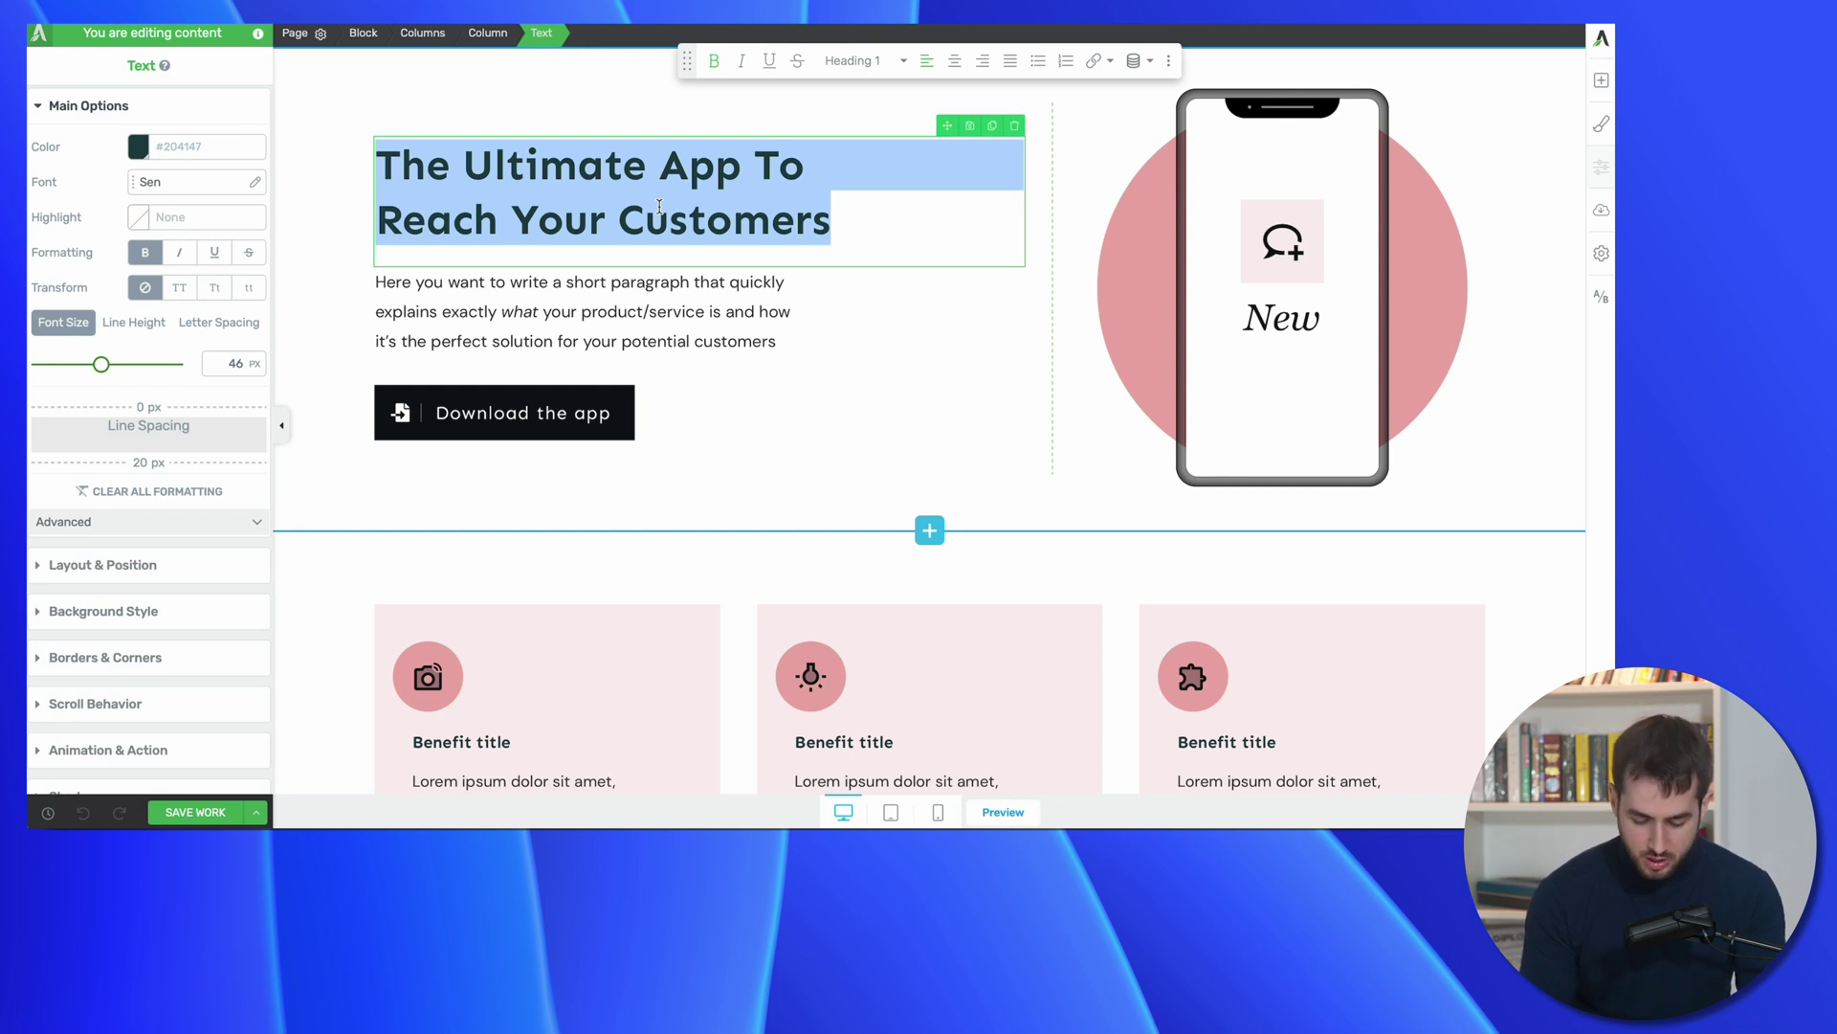
type("Reach Yo")
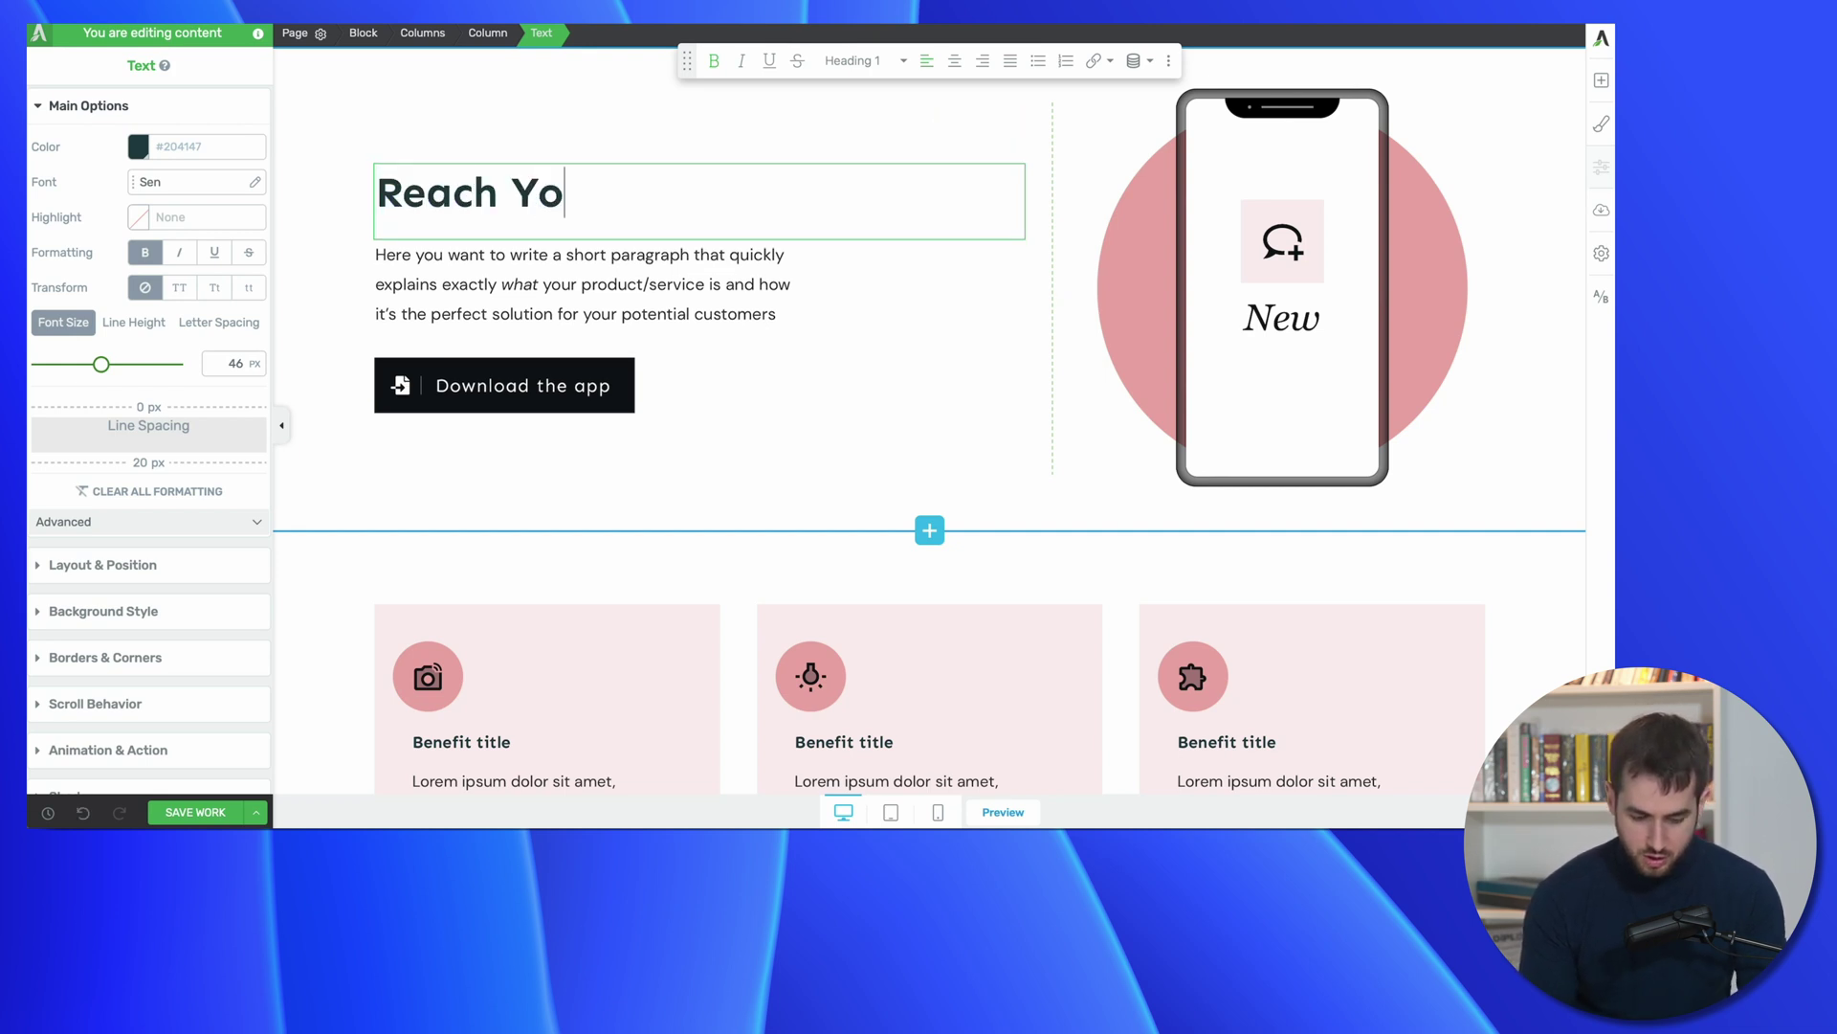
type("ur Customers in")
key("BackSpace")
key("BackSpace")
type("O")
key("BackSpace")
type("In A")
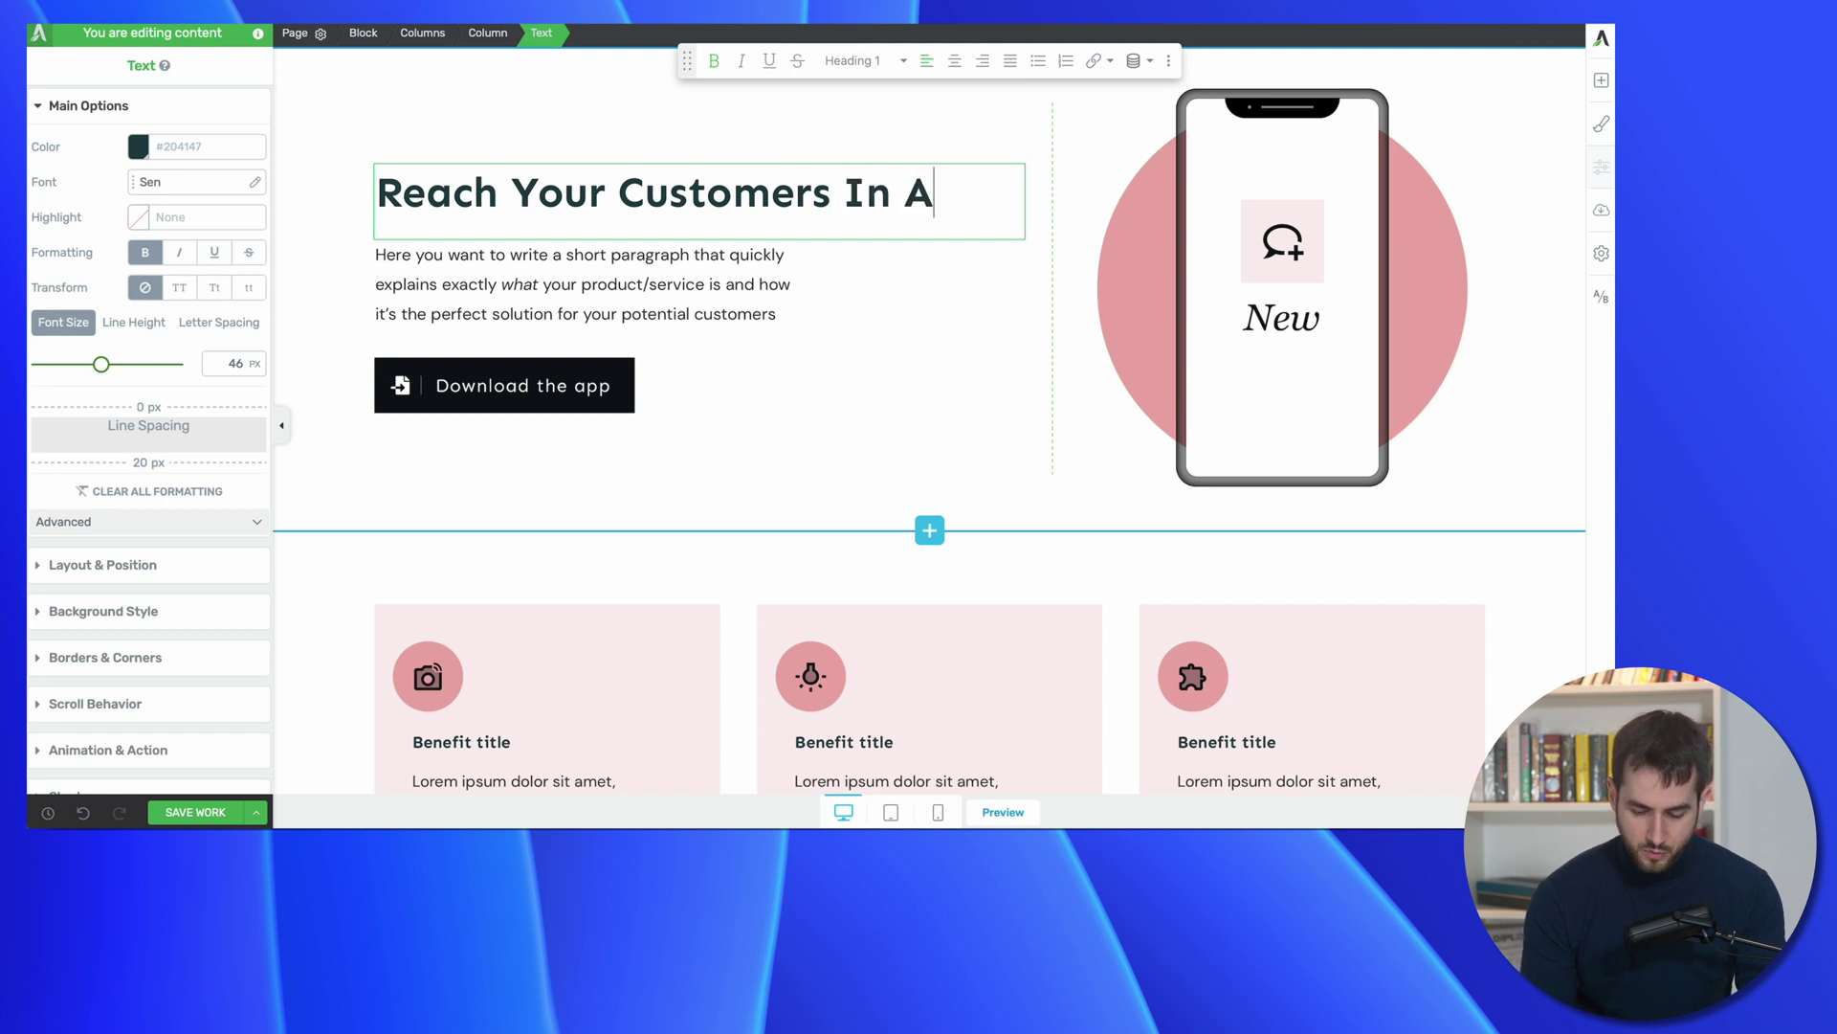
type(" More Efficient Way")
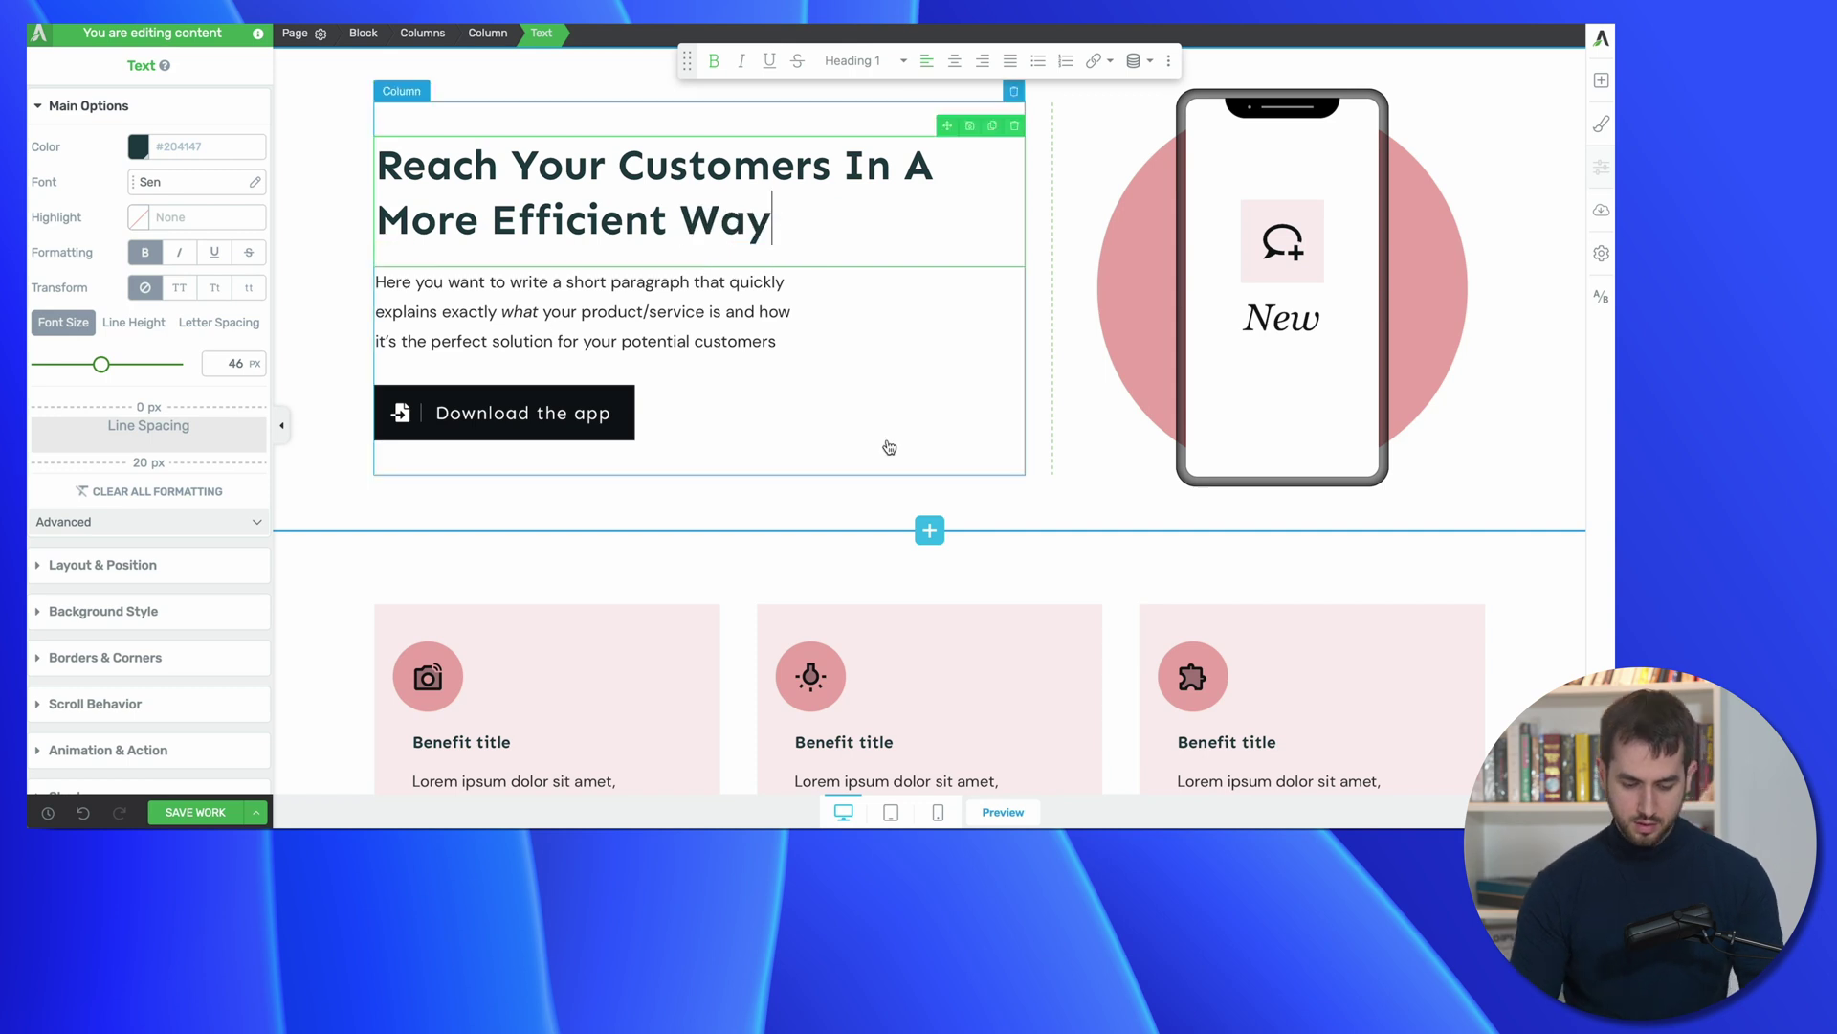
left_click(995, 499)
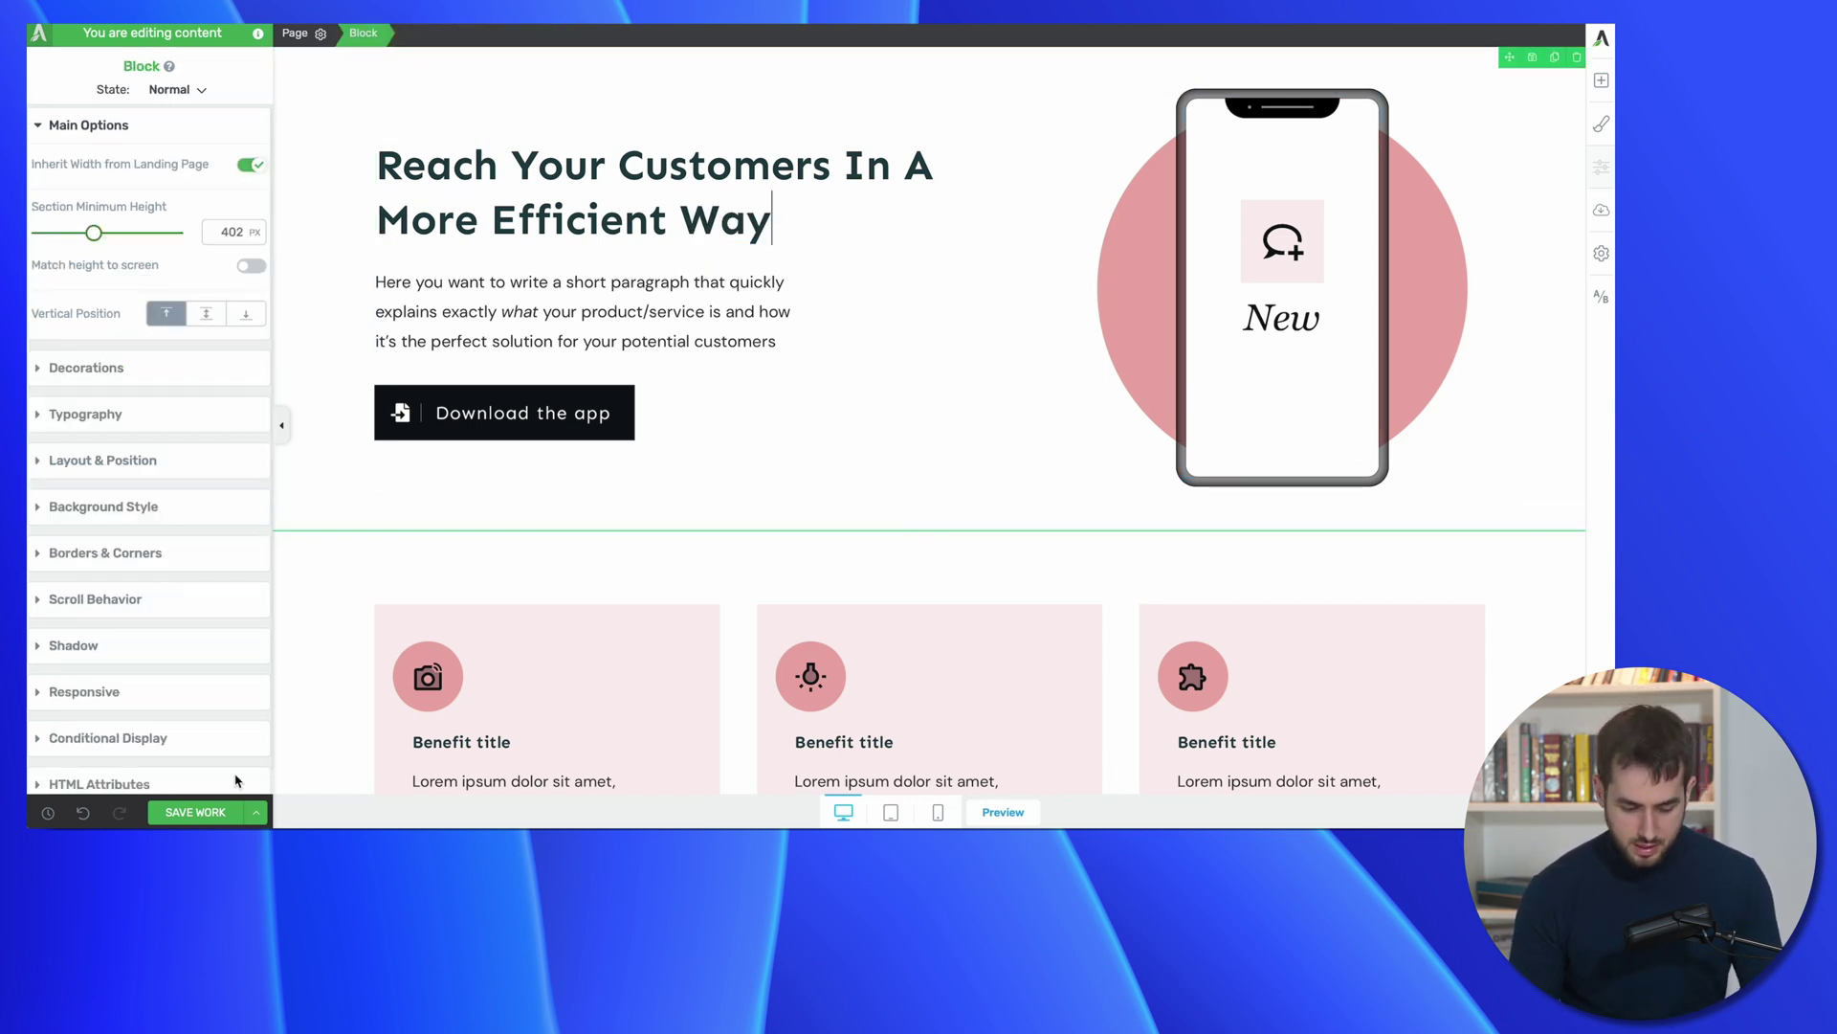
left_click(208, 820)
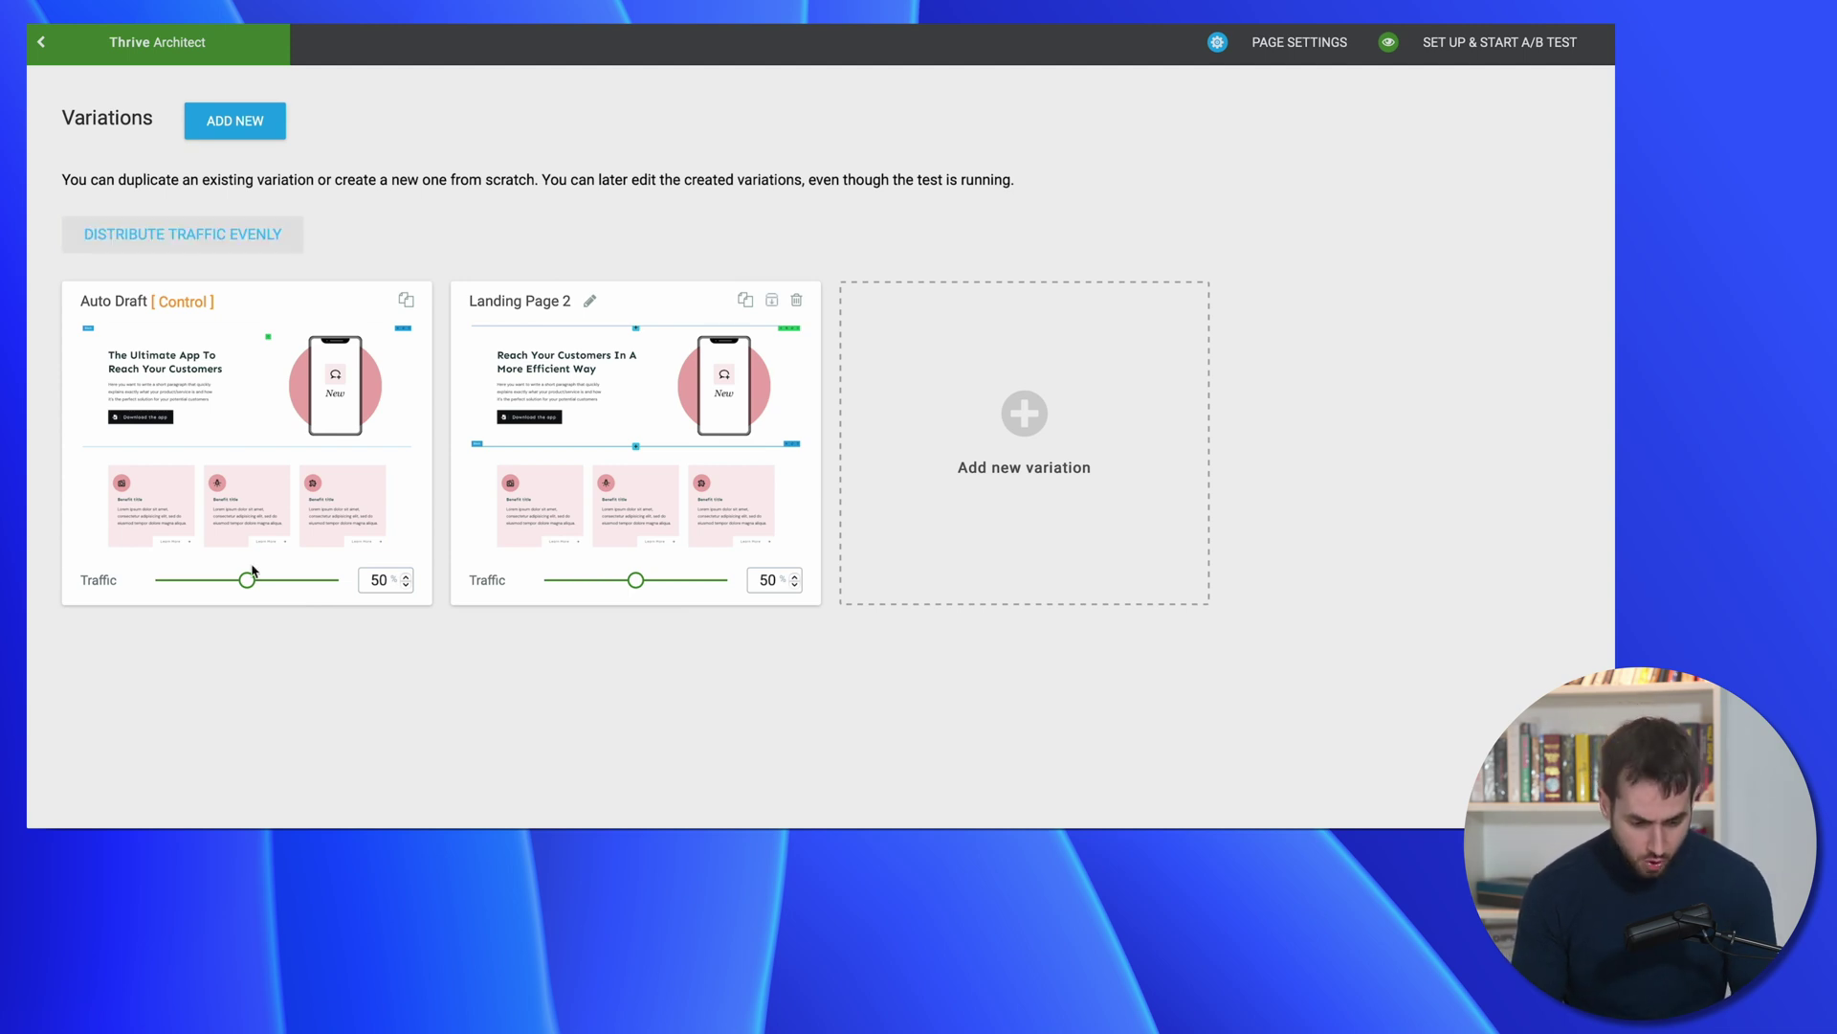
left_click_drag(247, 581, 281, 578)
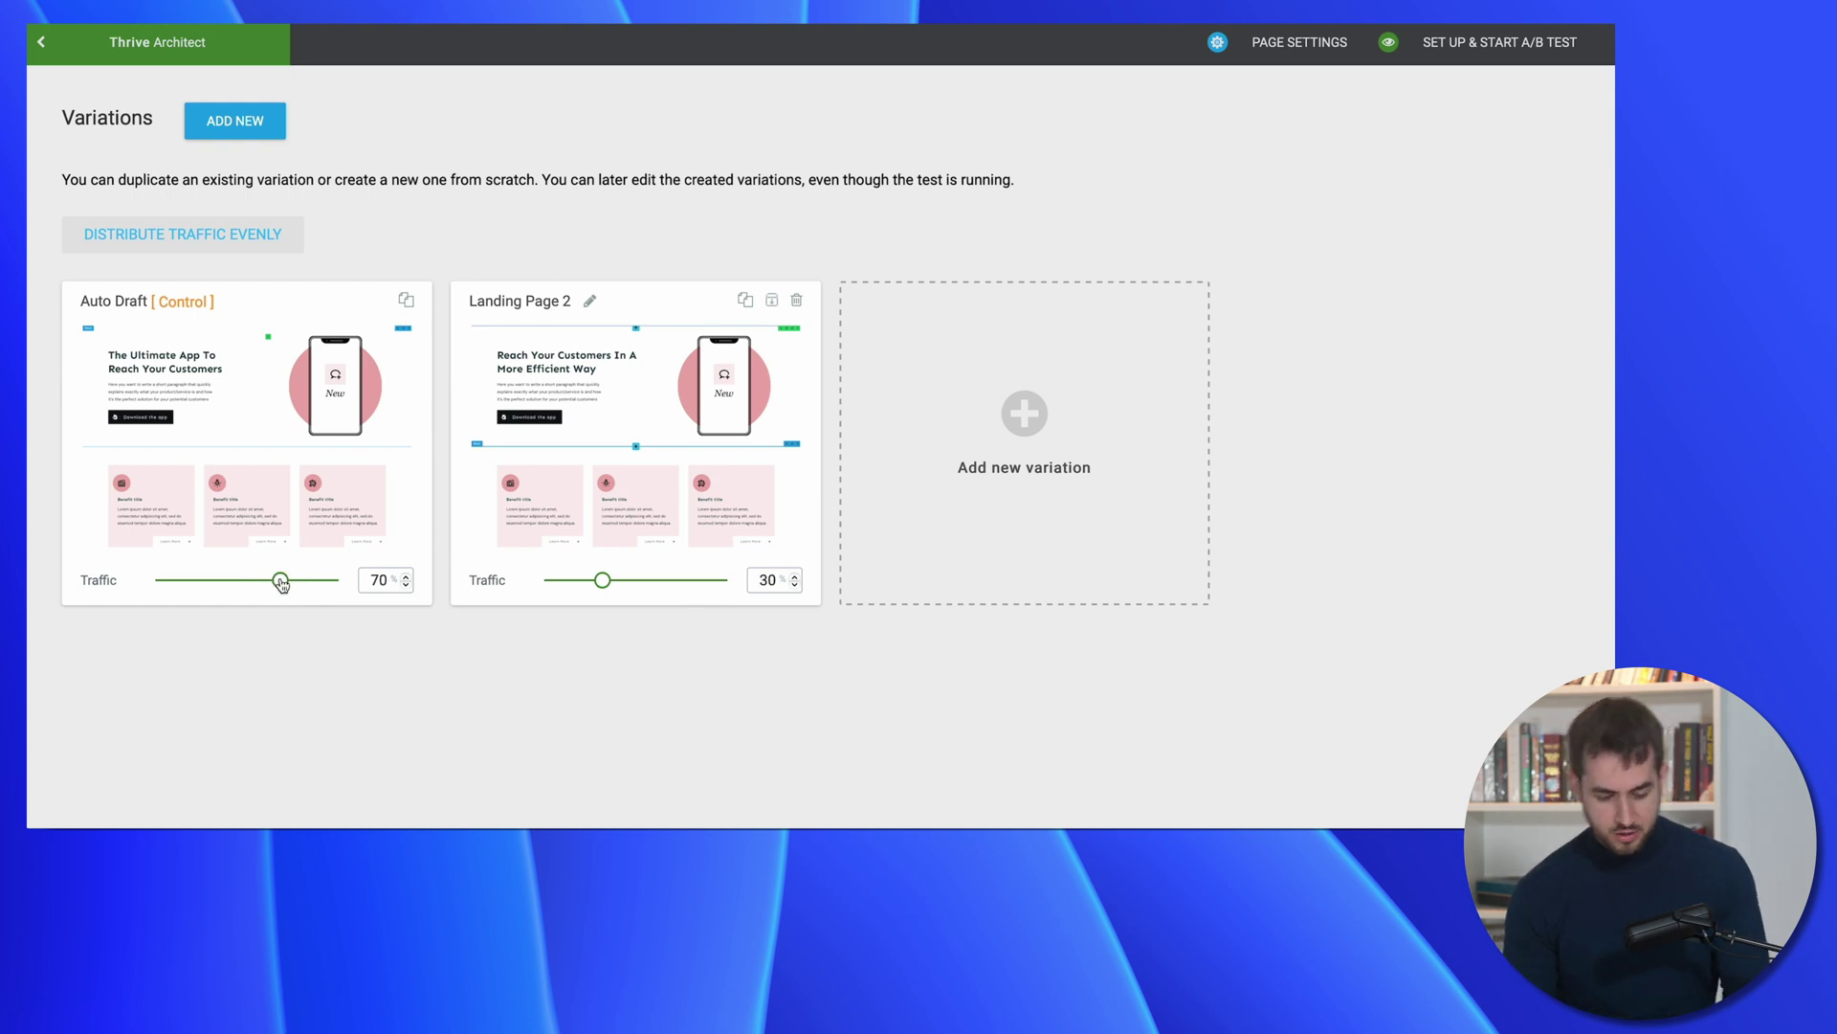
left_click(218, 251)
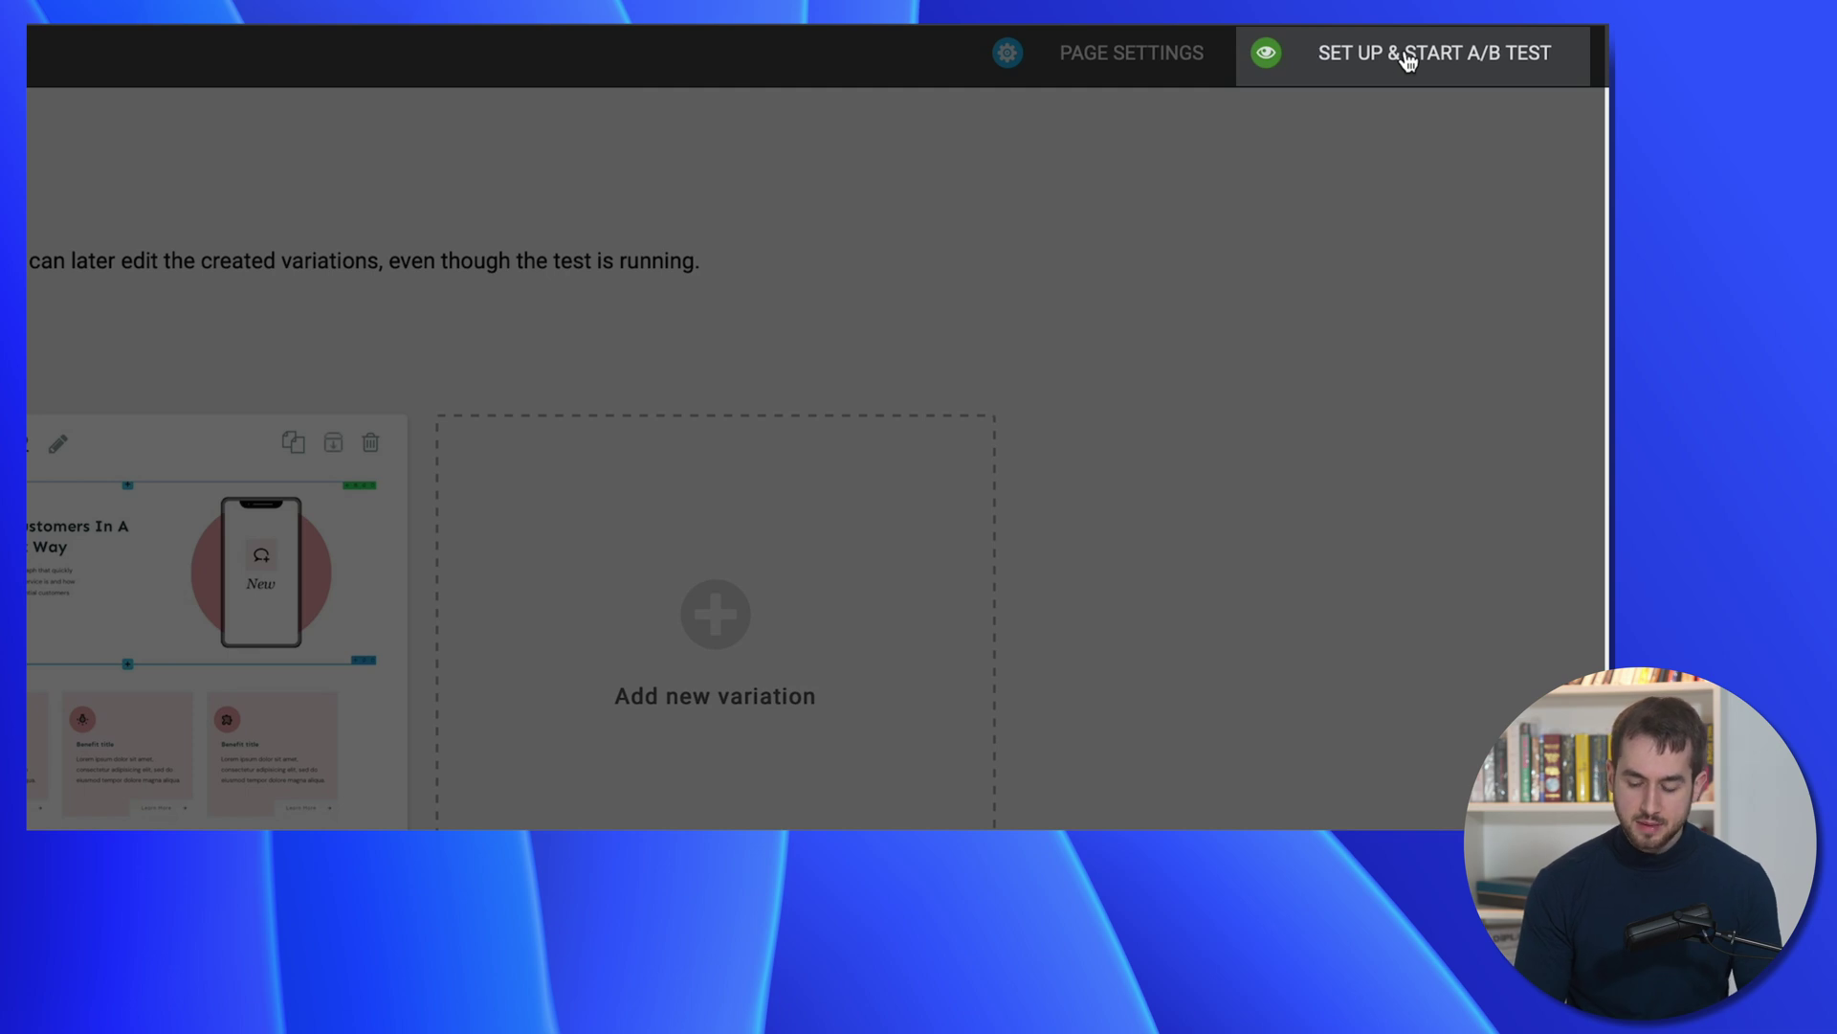
Name the test 'Messaging App For Customers Test' with description 'I'm A/B testing which one works best.'.
left_click(1408, 60)
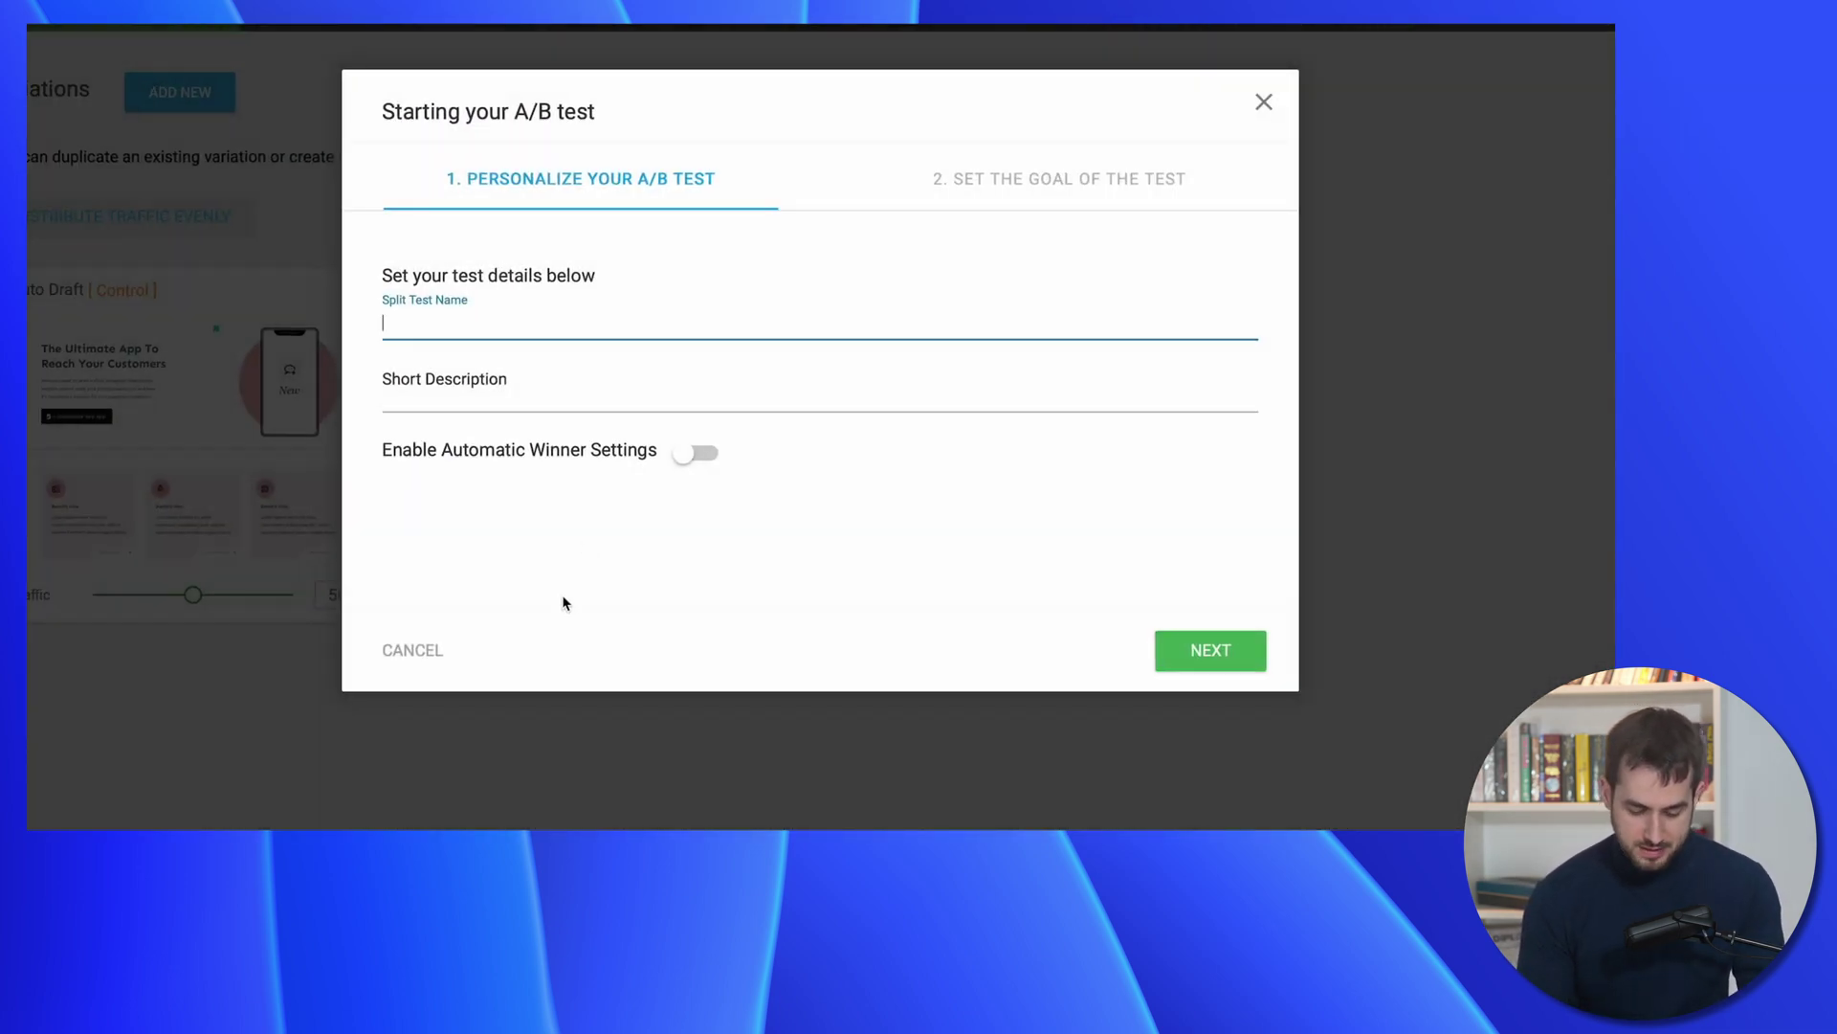
type("Messaging App For Customers Test")
key("Tab")
type("I'm A/B testing which one works best.")
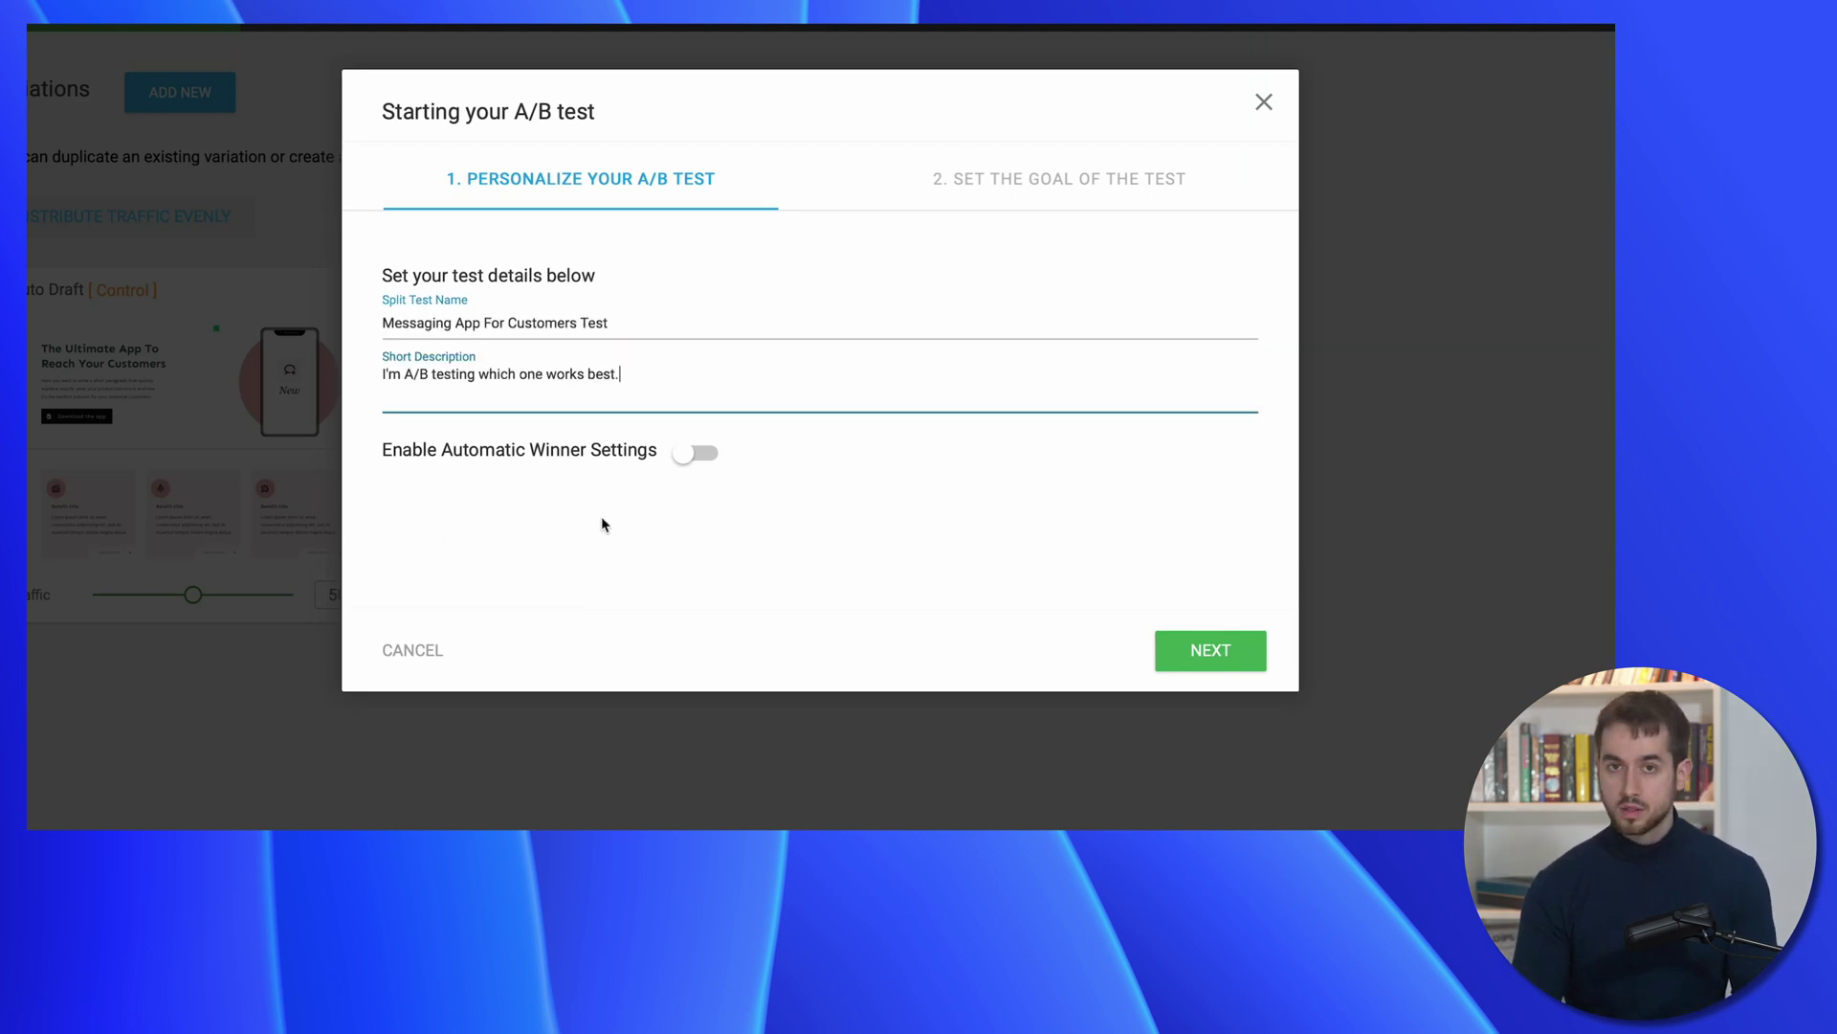
left_click(703, 464)
Enable automatic winner with a 7-day minimum duration and 500 minimum conversions, then continue.
left_click(703, 464)
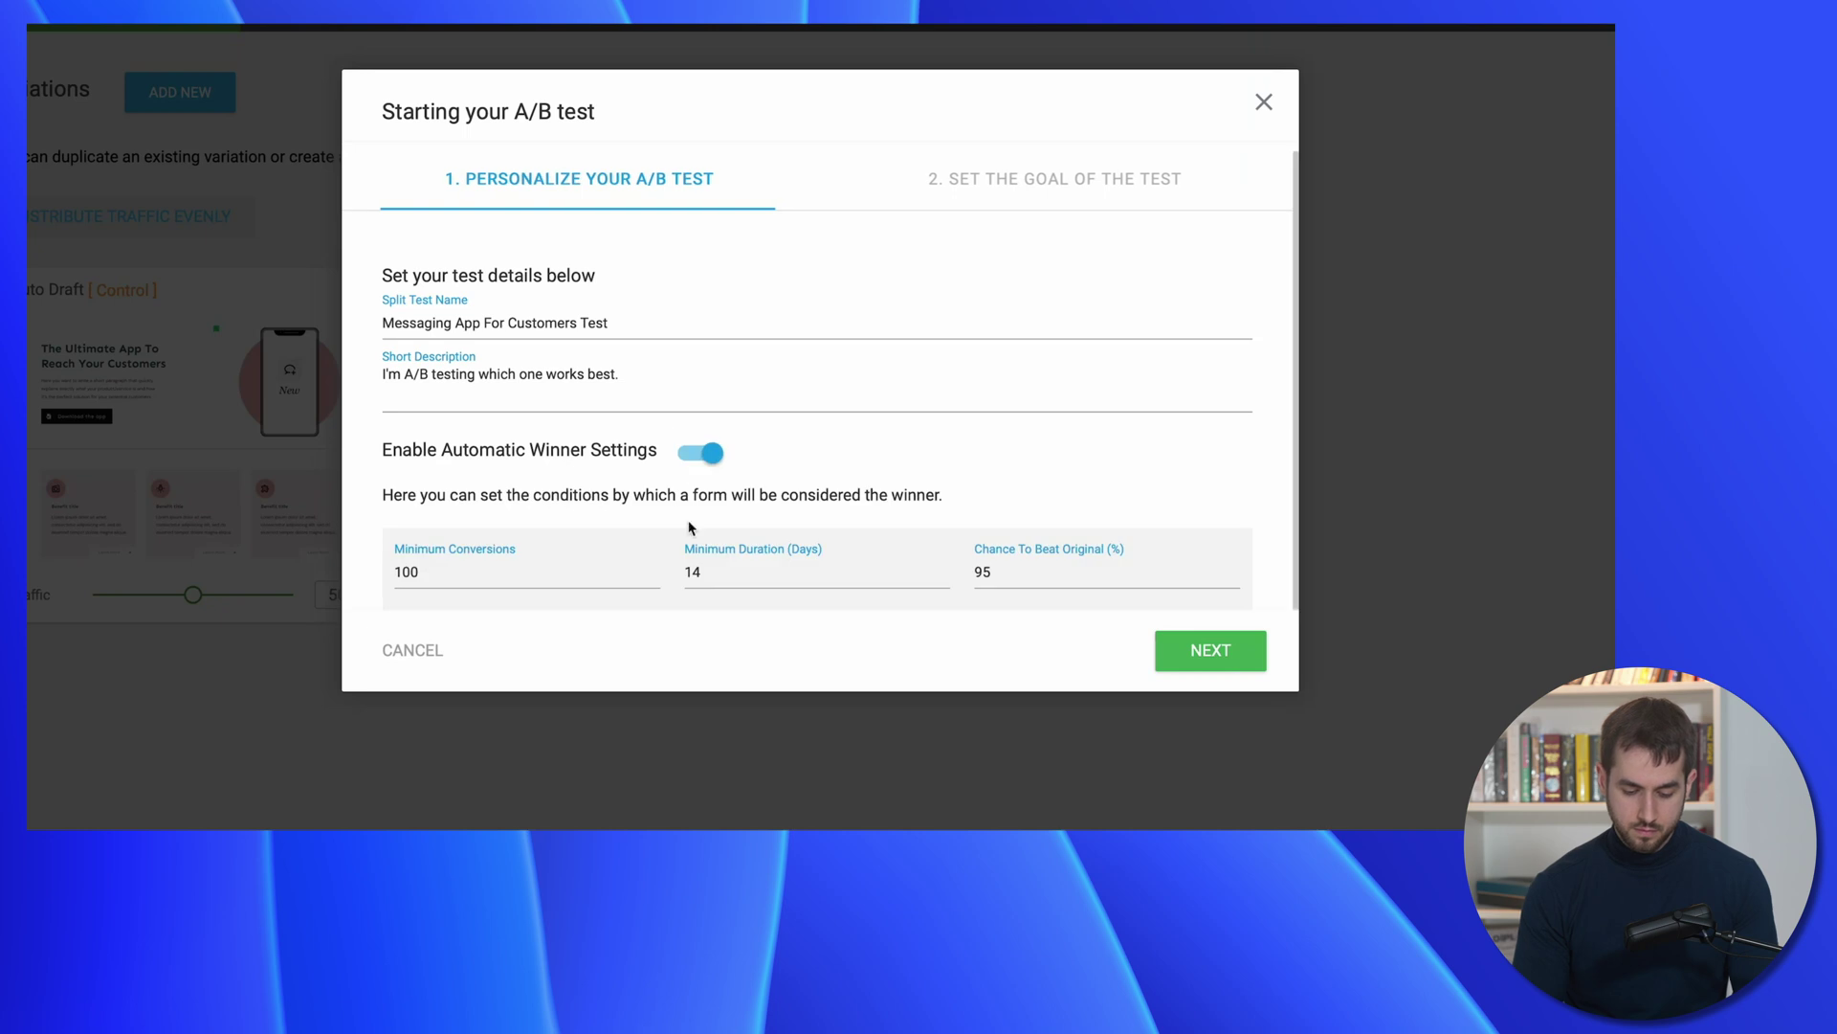
double_click(739, 579)
type("7")
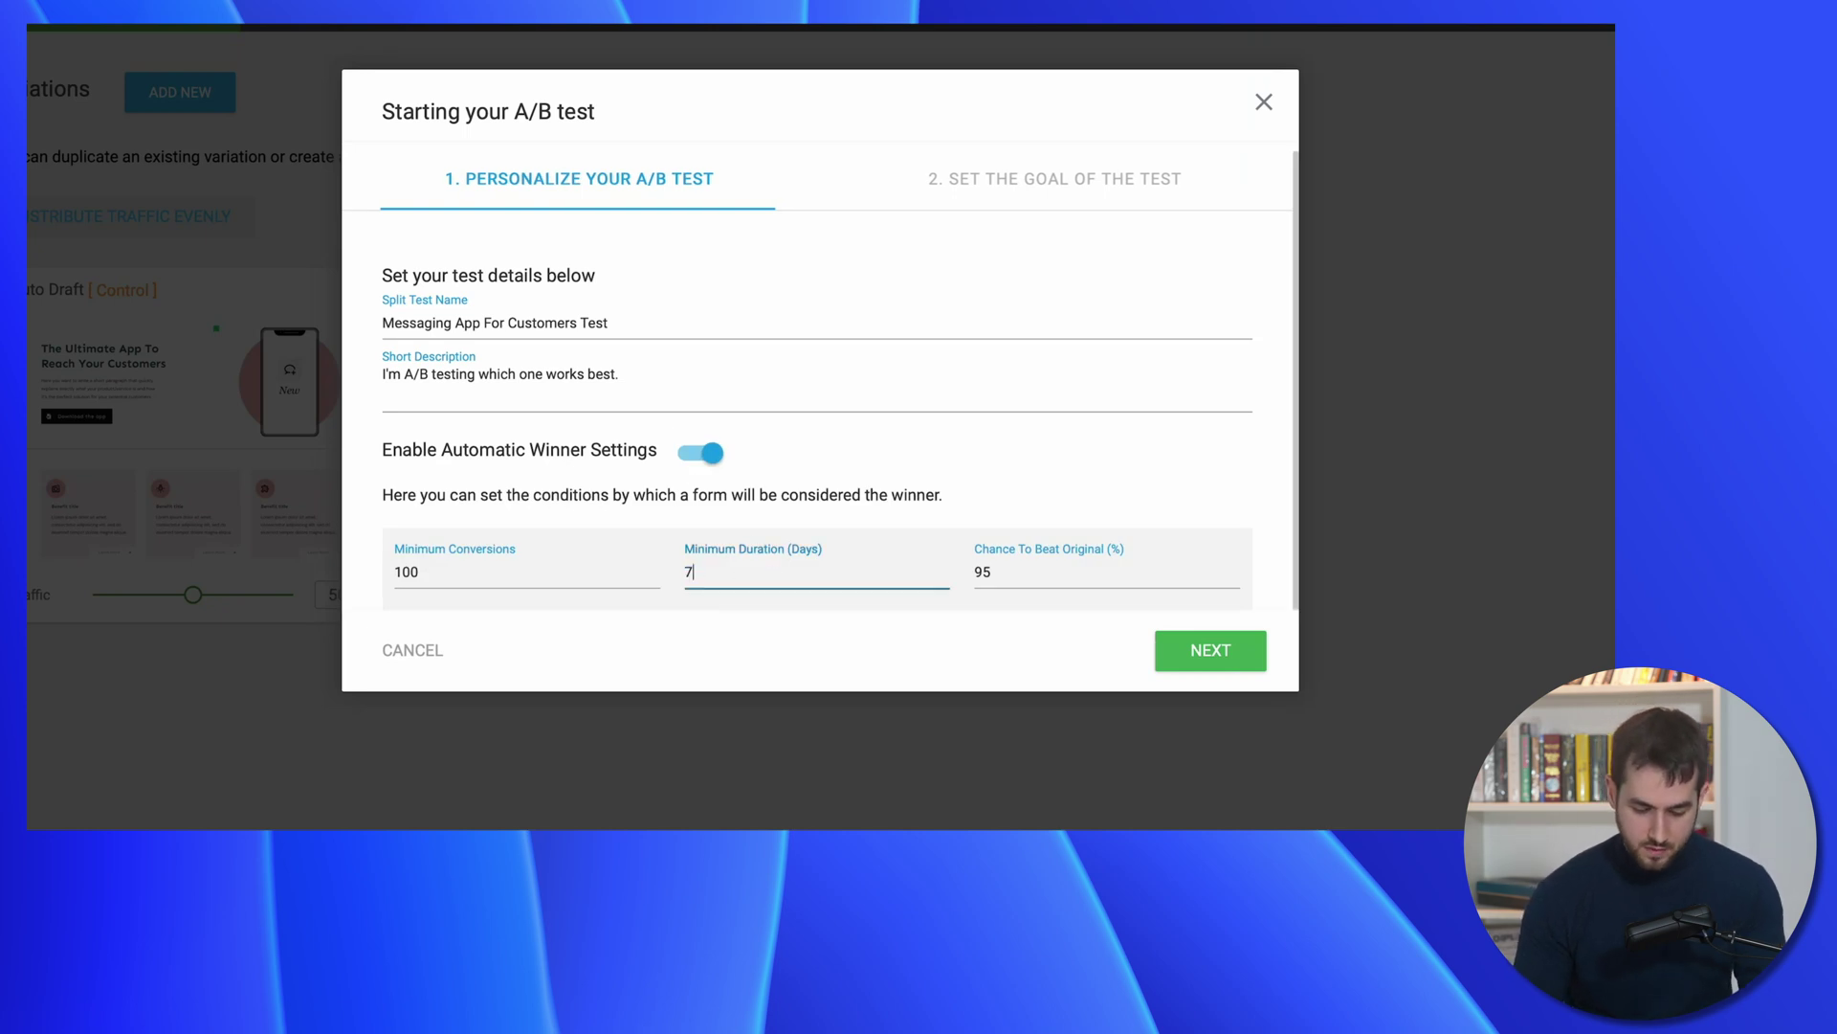
left_click(622, 638)
double_click(449, 572)
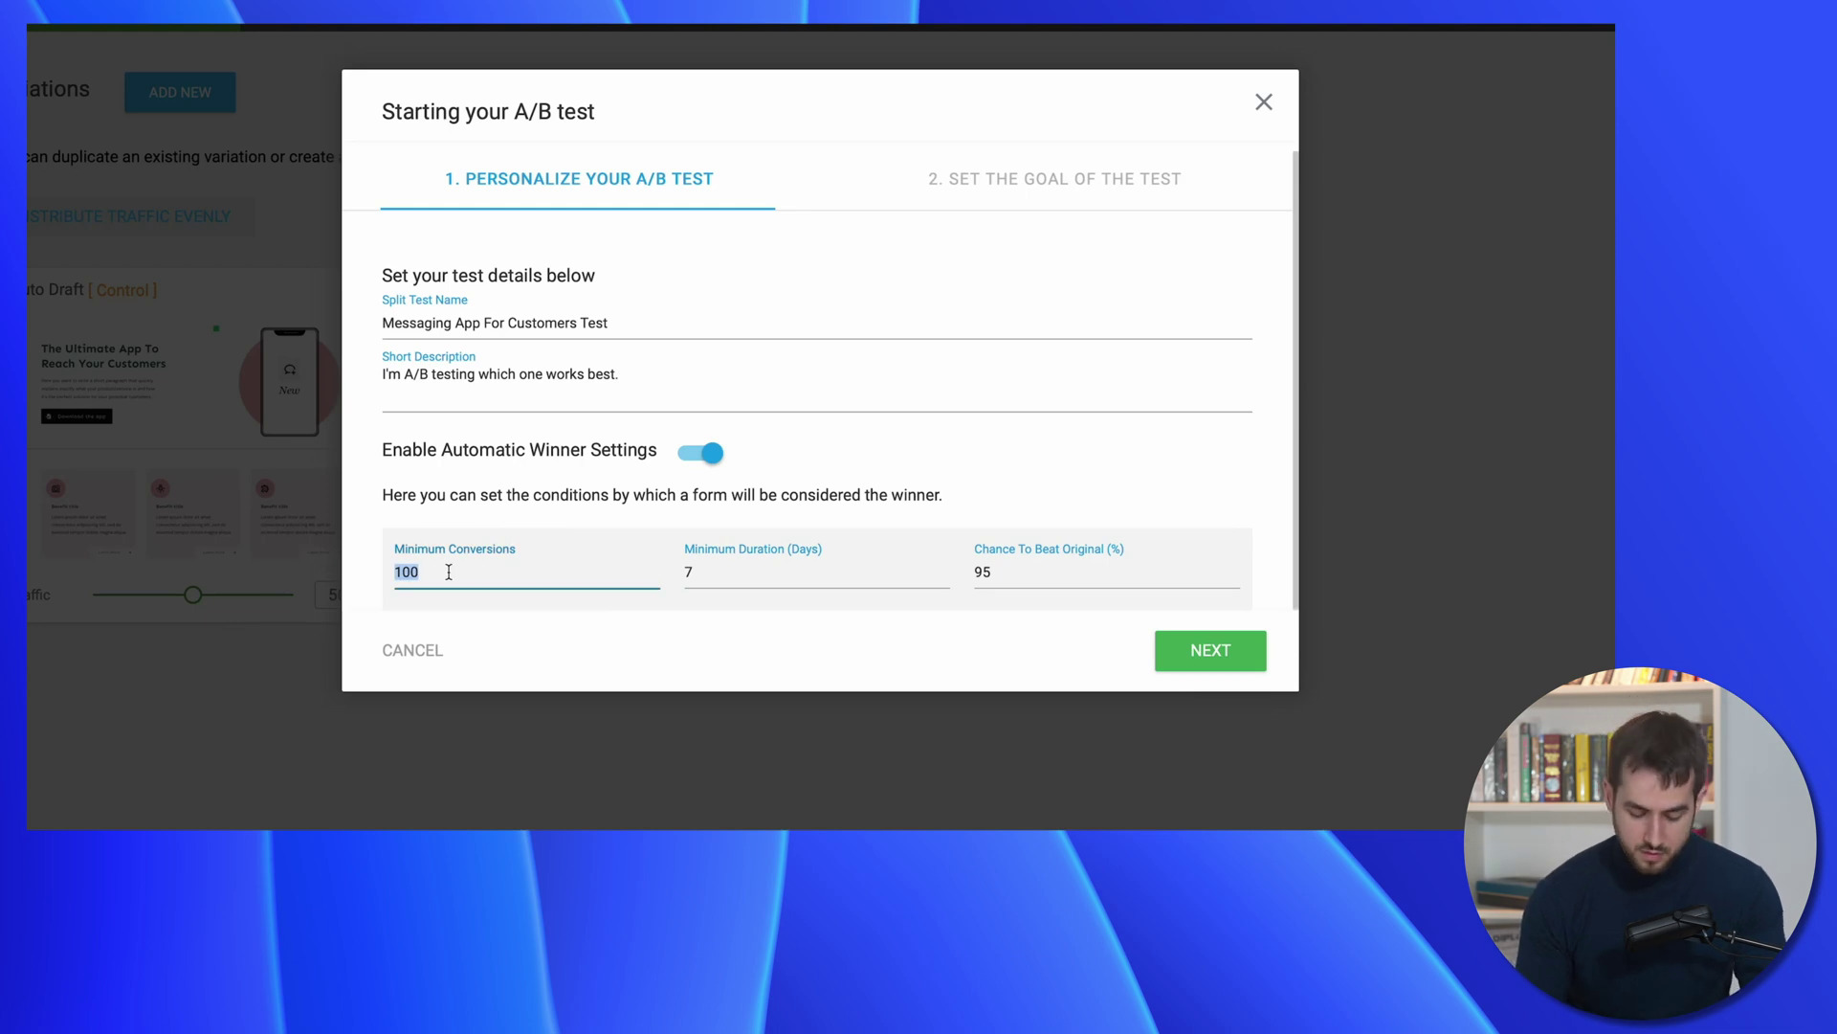
type("500")
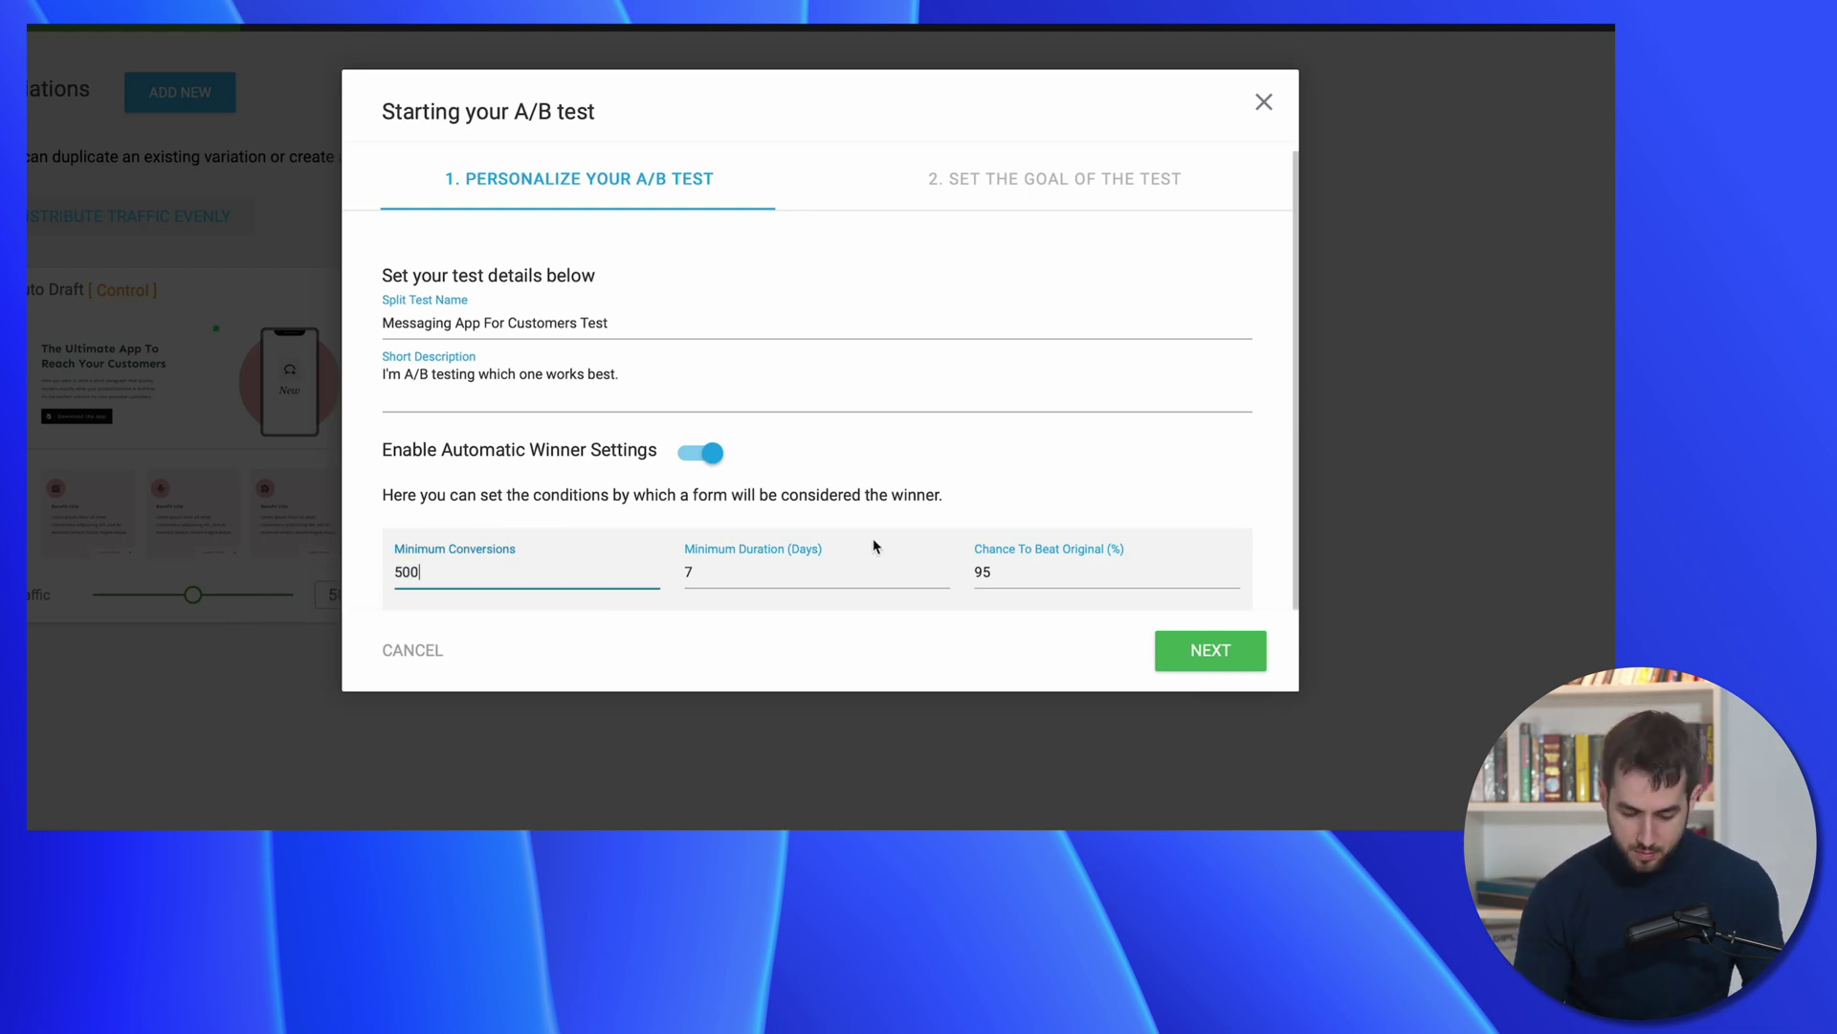
scroll(885, 542, "down", 1)
left_click(992, 445)
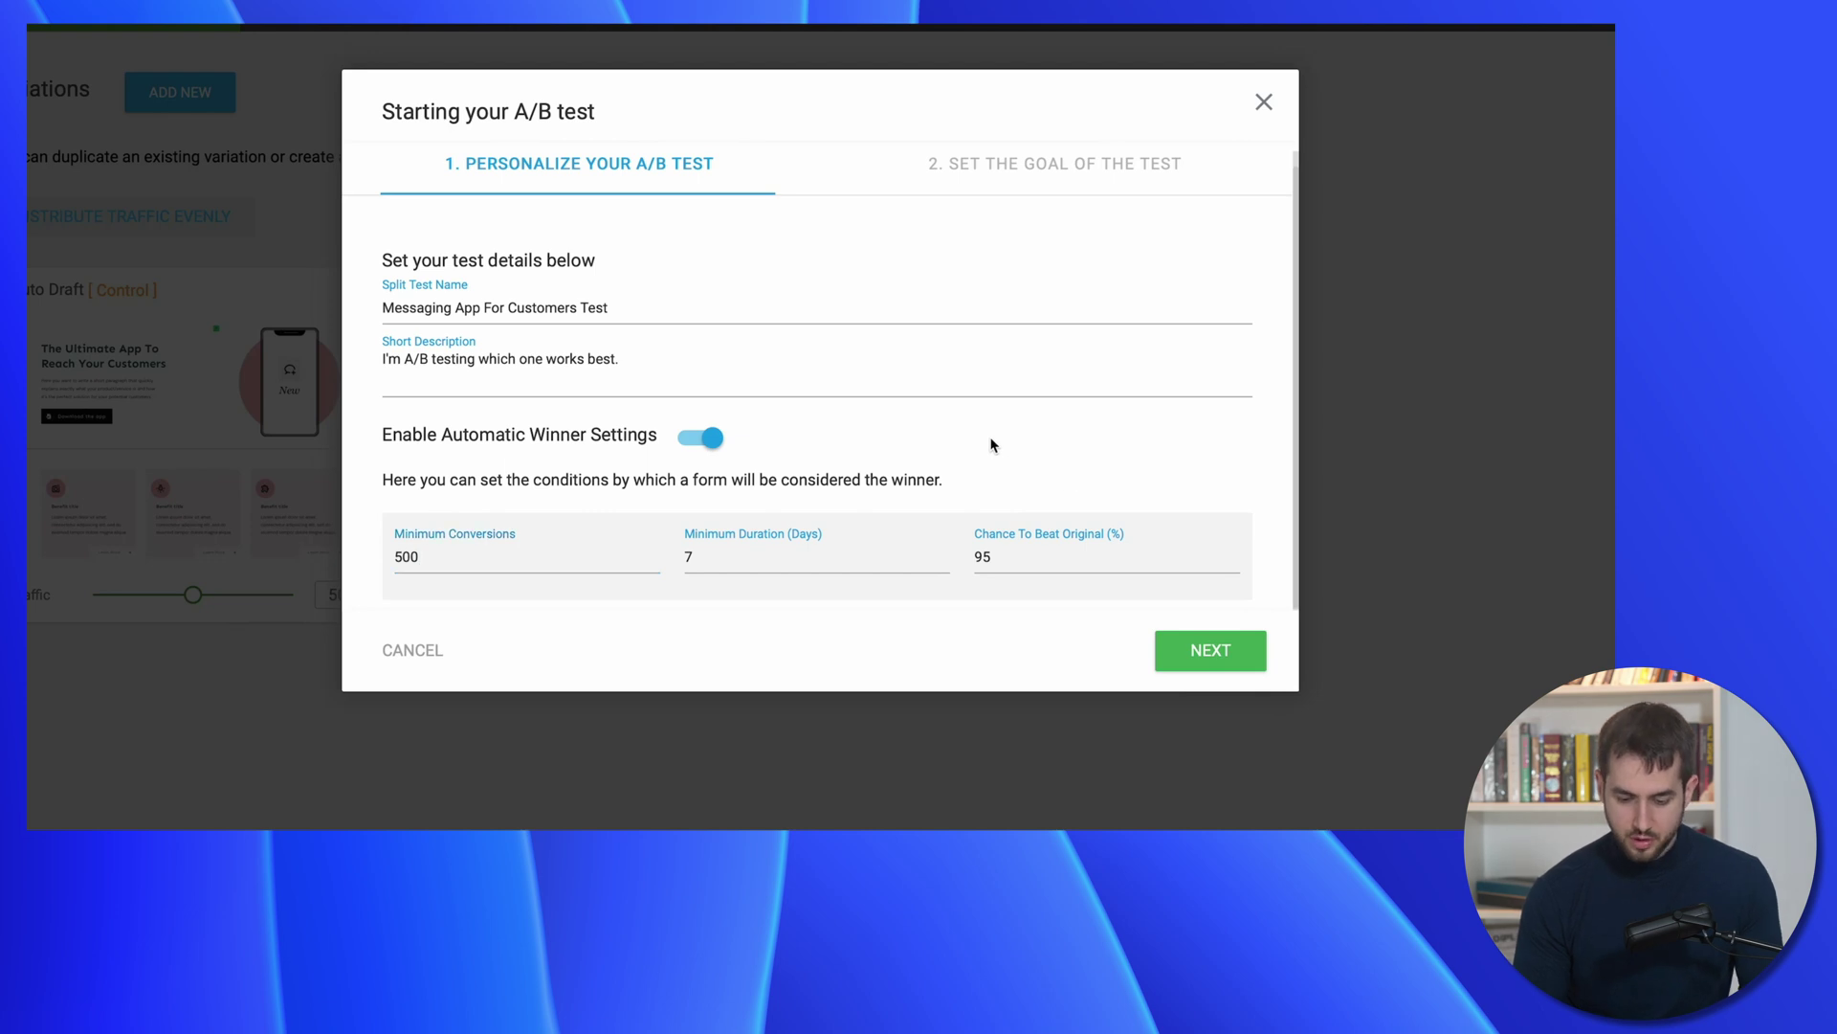
left_click(1204, 656)
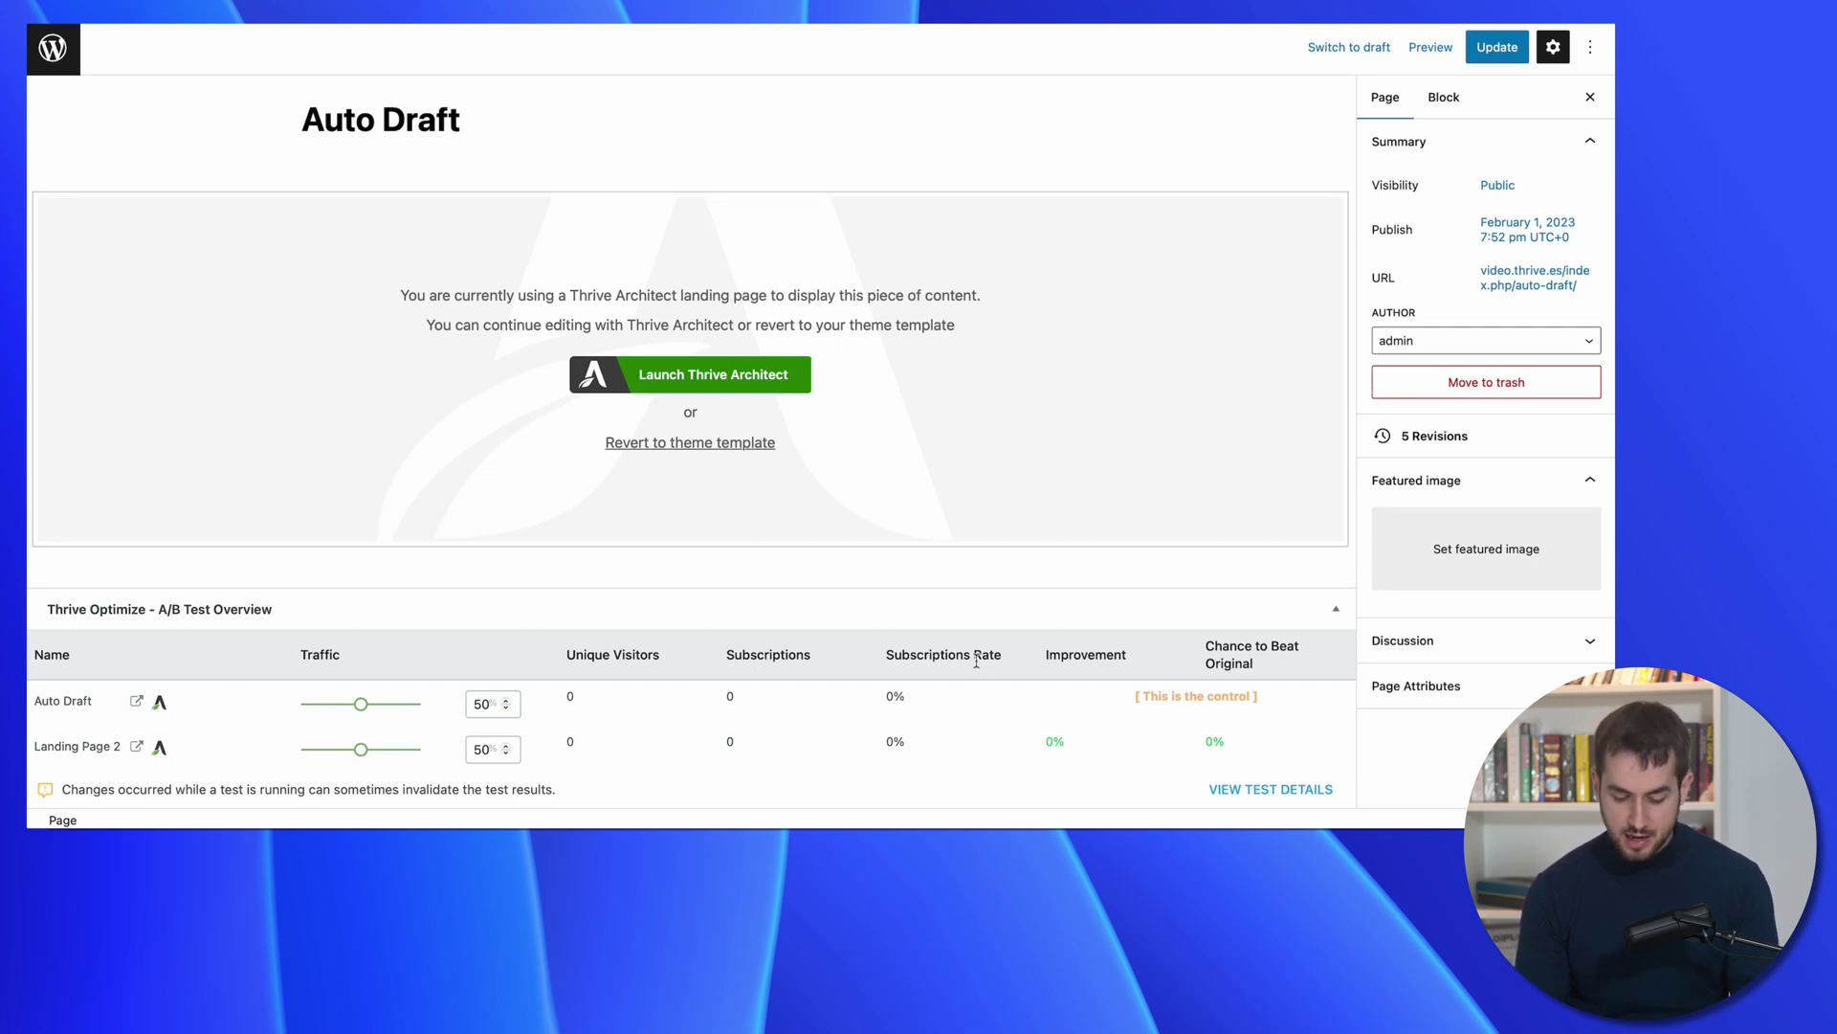
View the test details report for the Messaging App For Customers Test.
left_click(1235, 791)
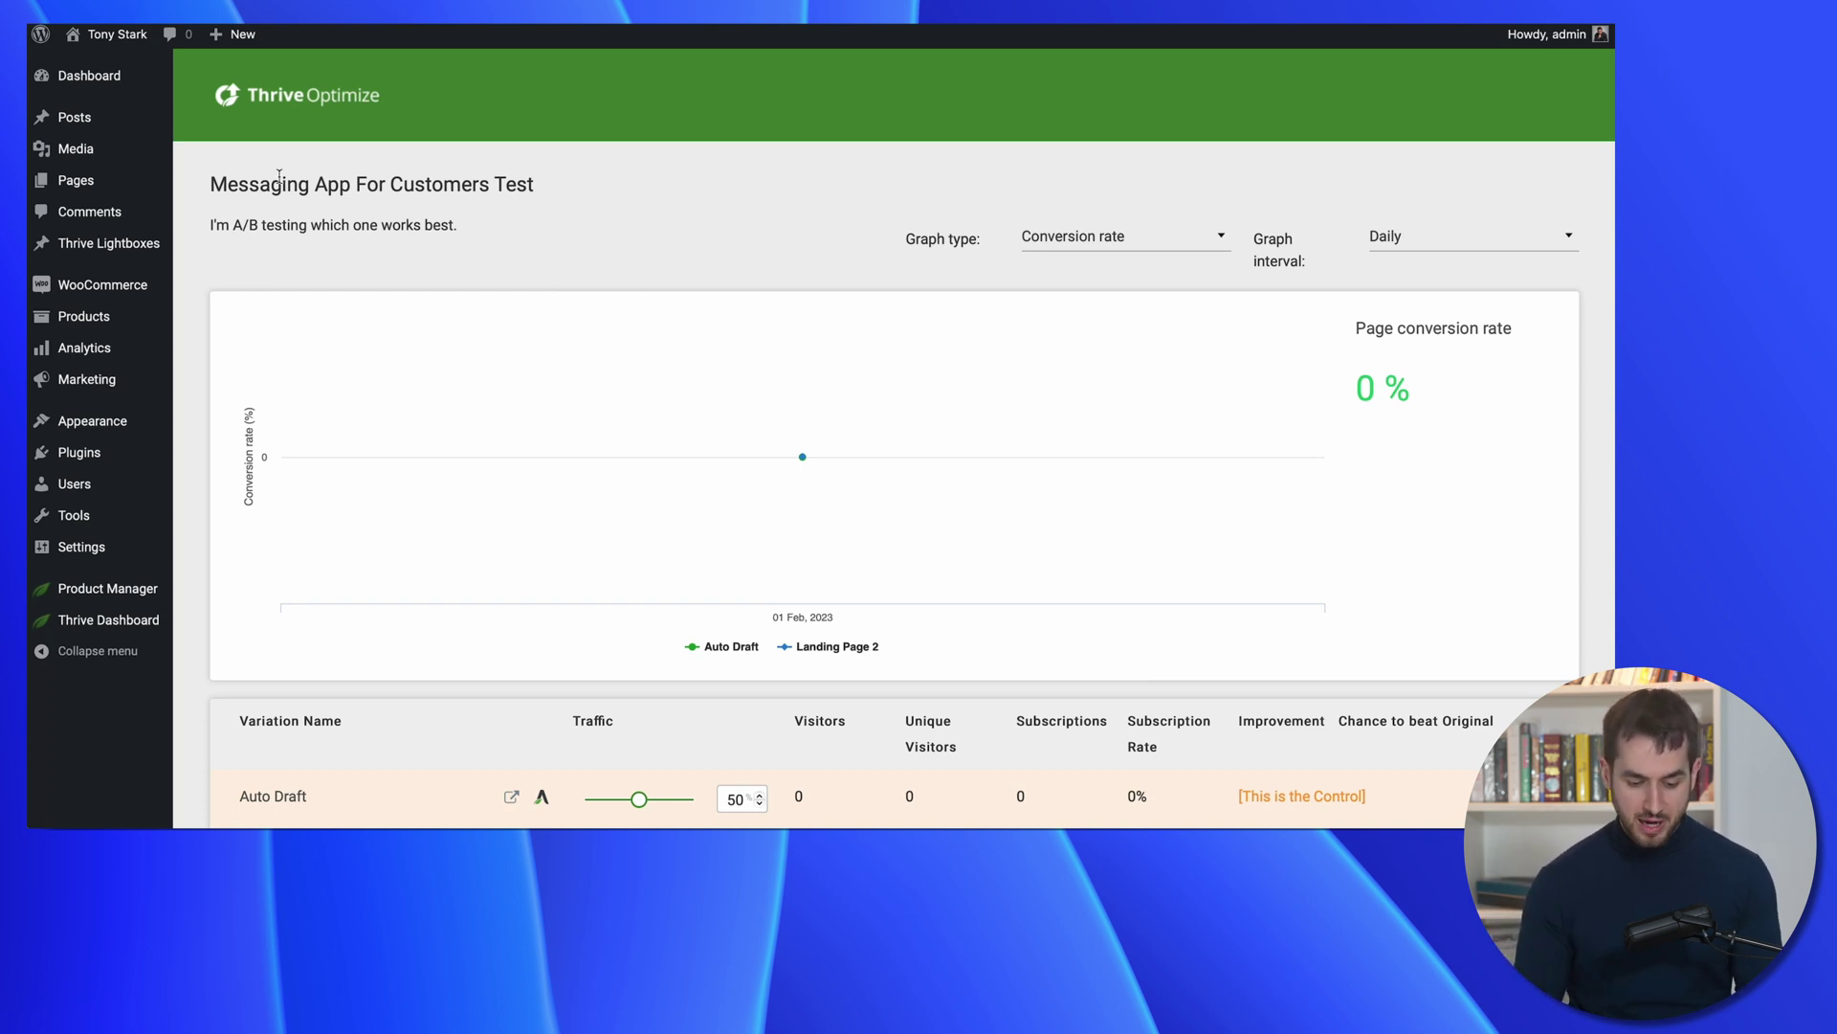
scroll(279, 178, "down", 3)
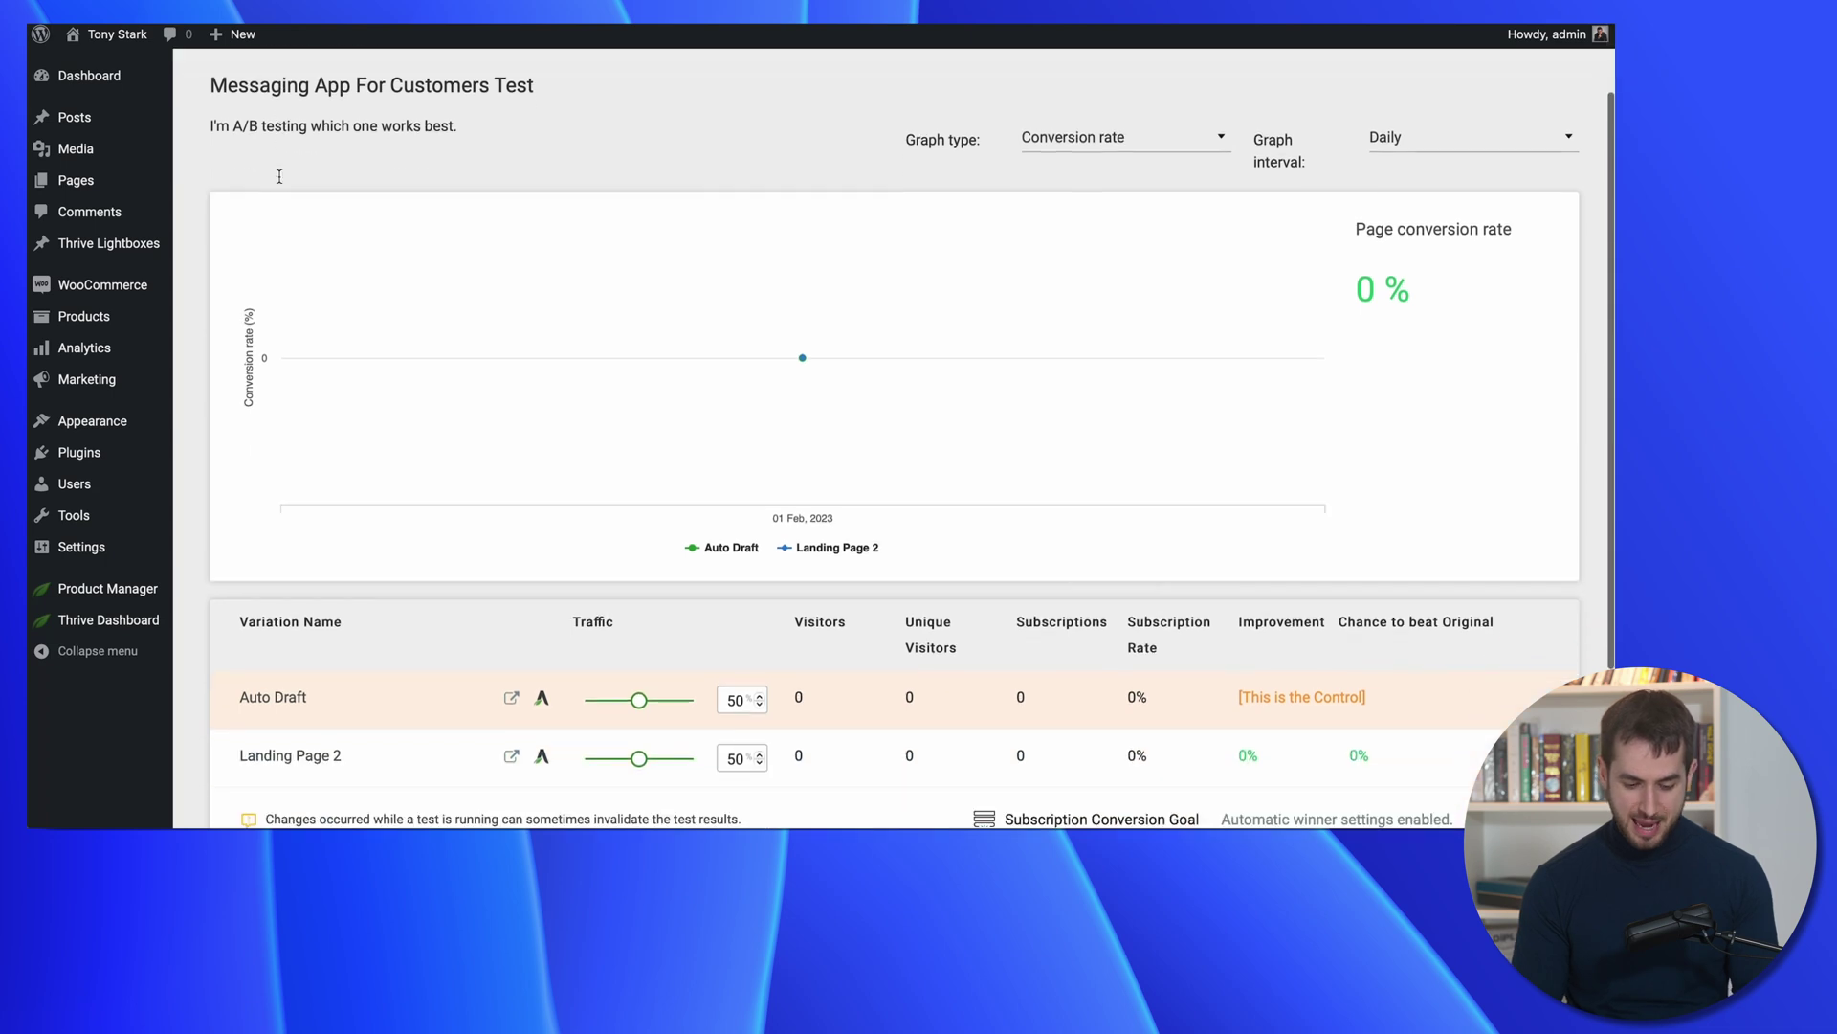
scroll(281, 183, "up", 3)
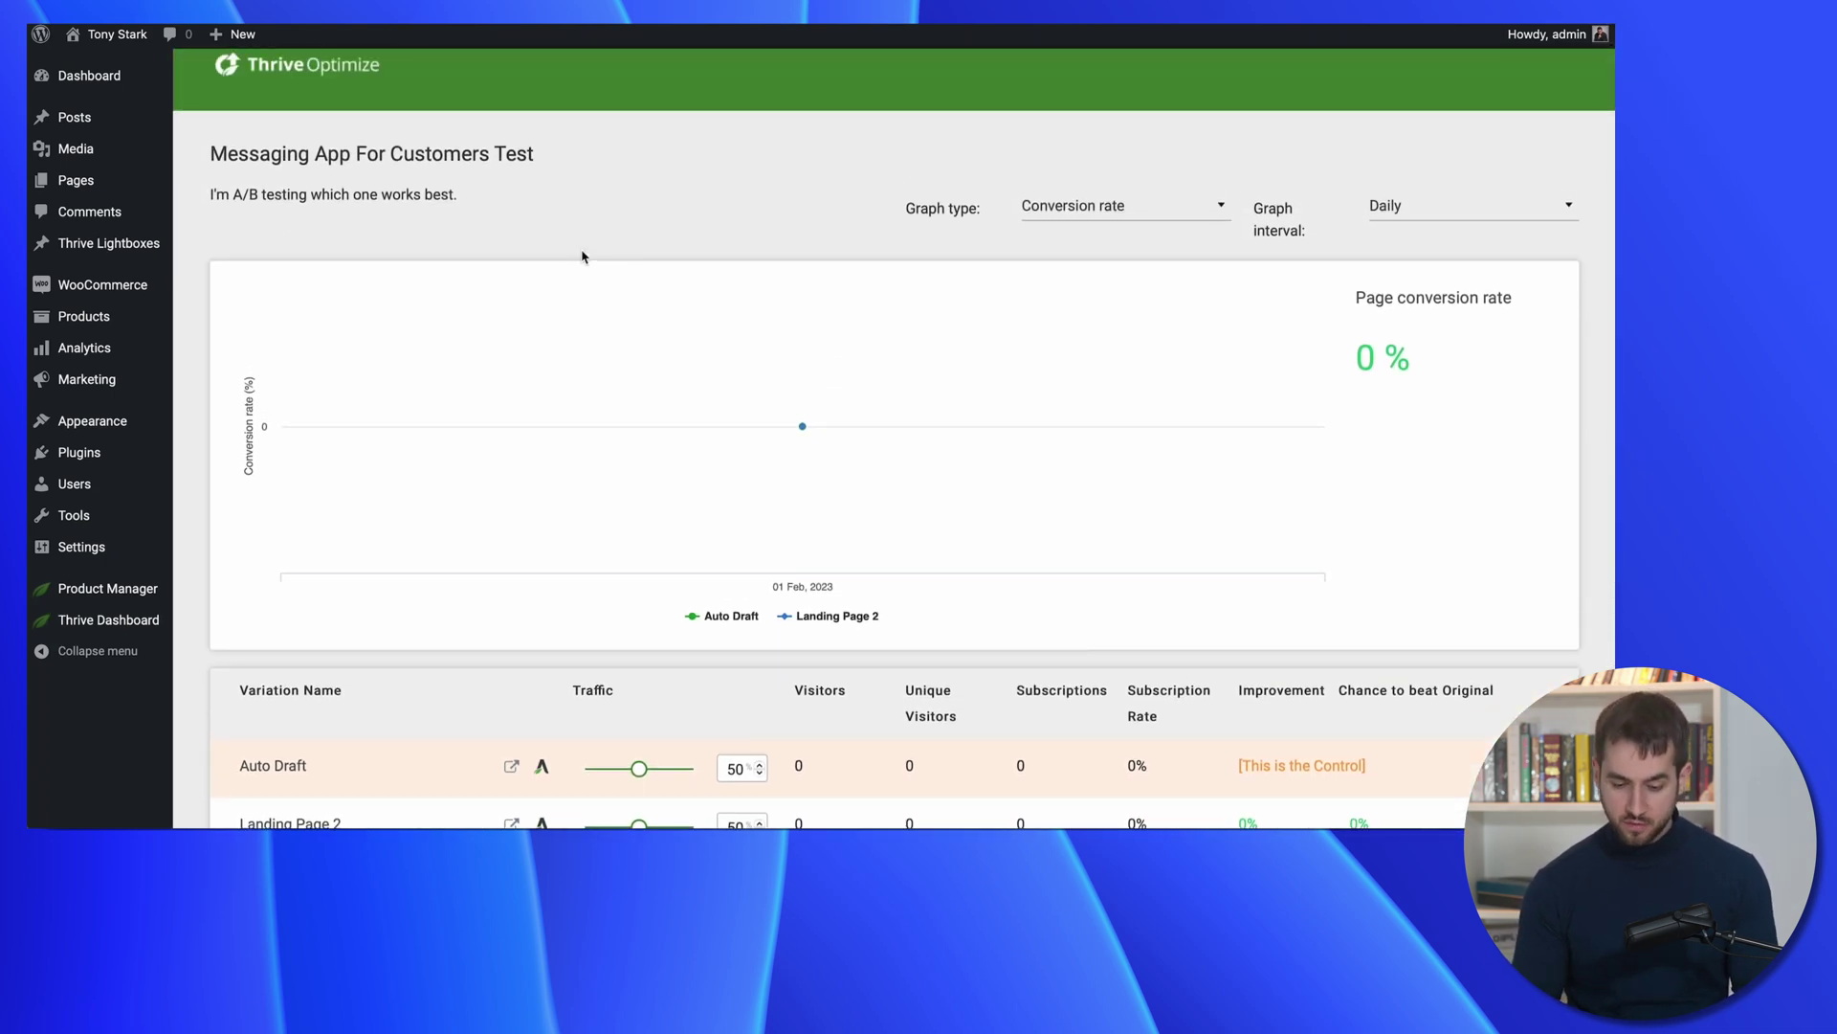
left_click(1145, 208)
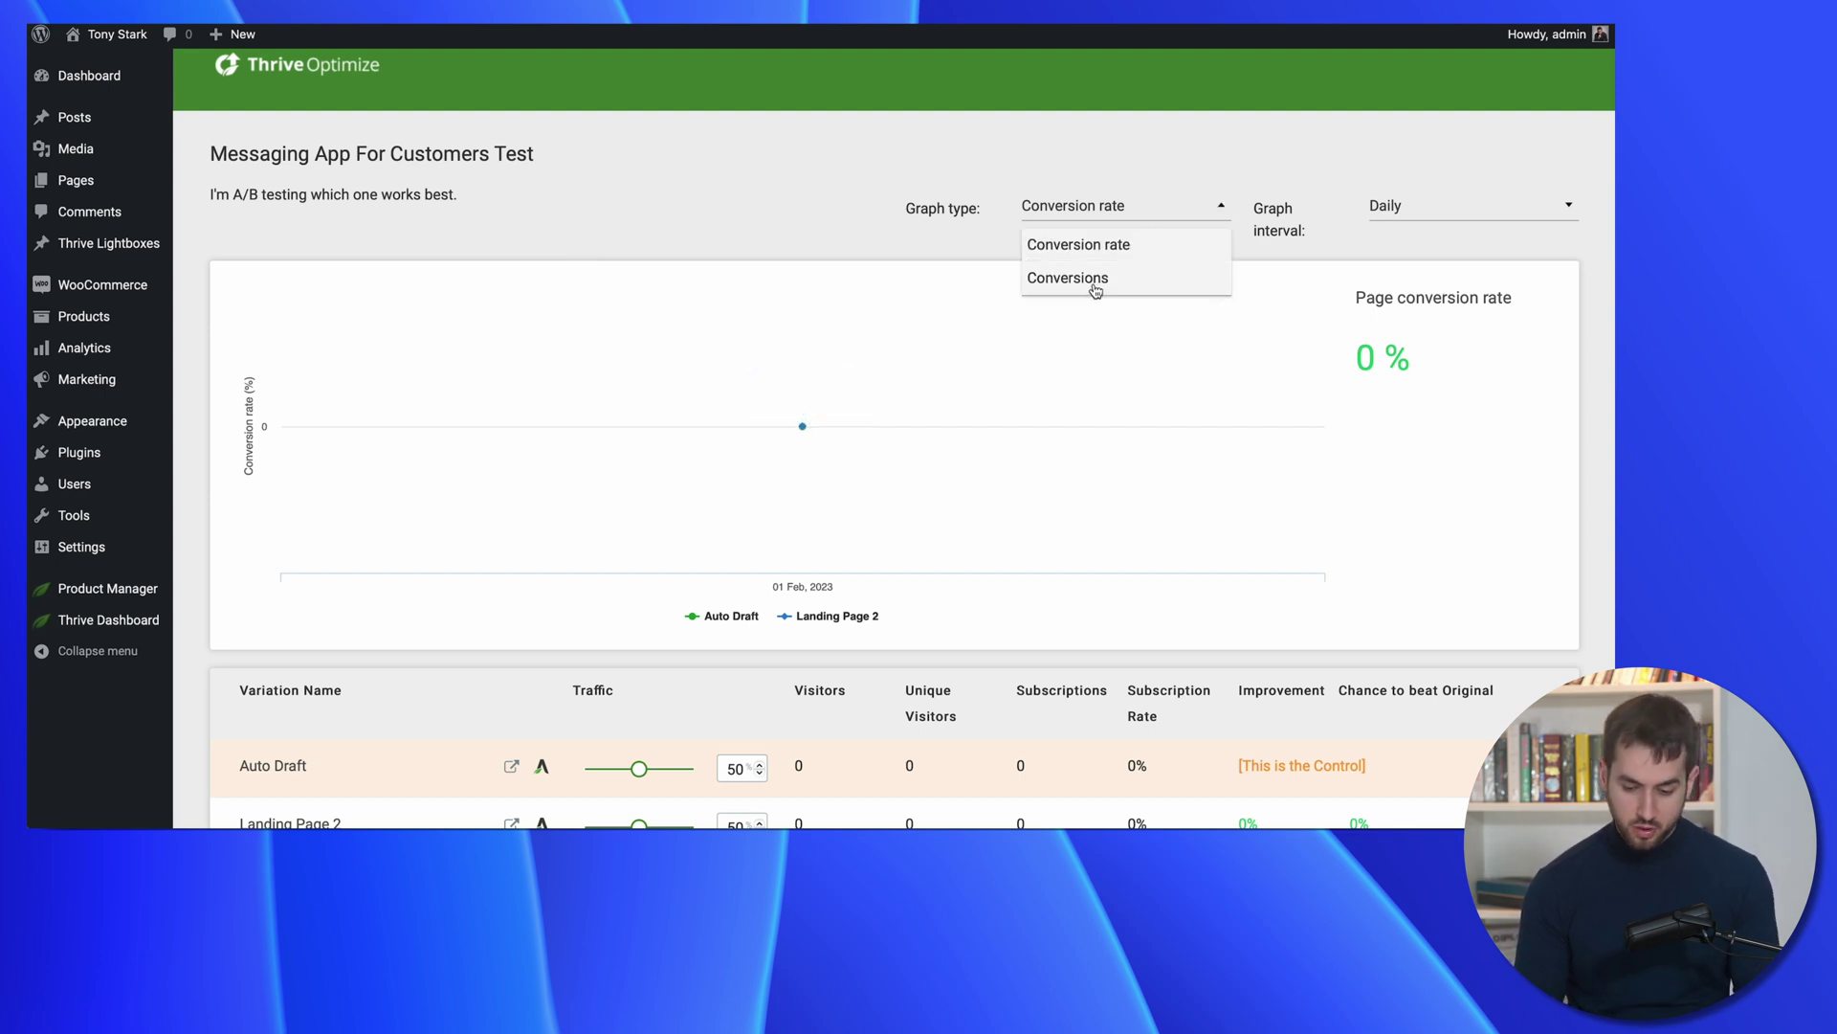
left_click(1399, 203)
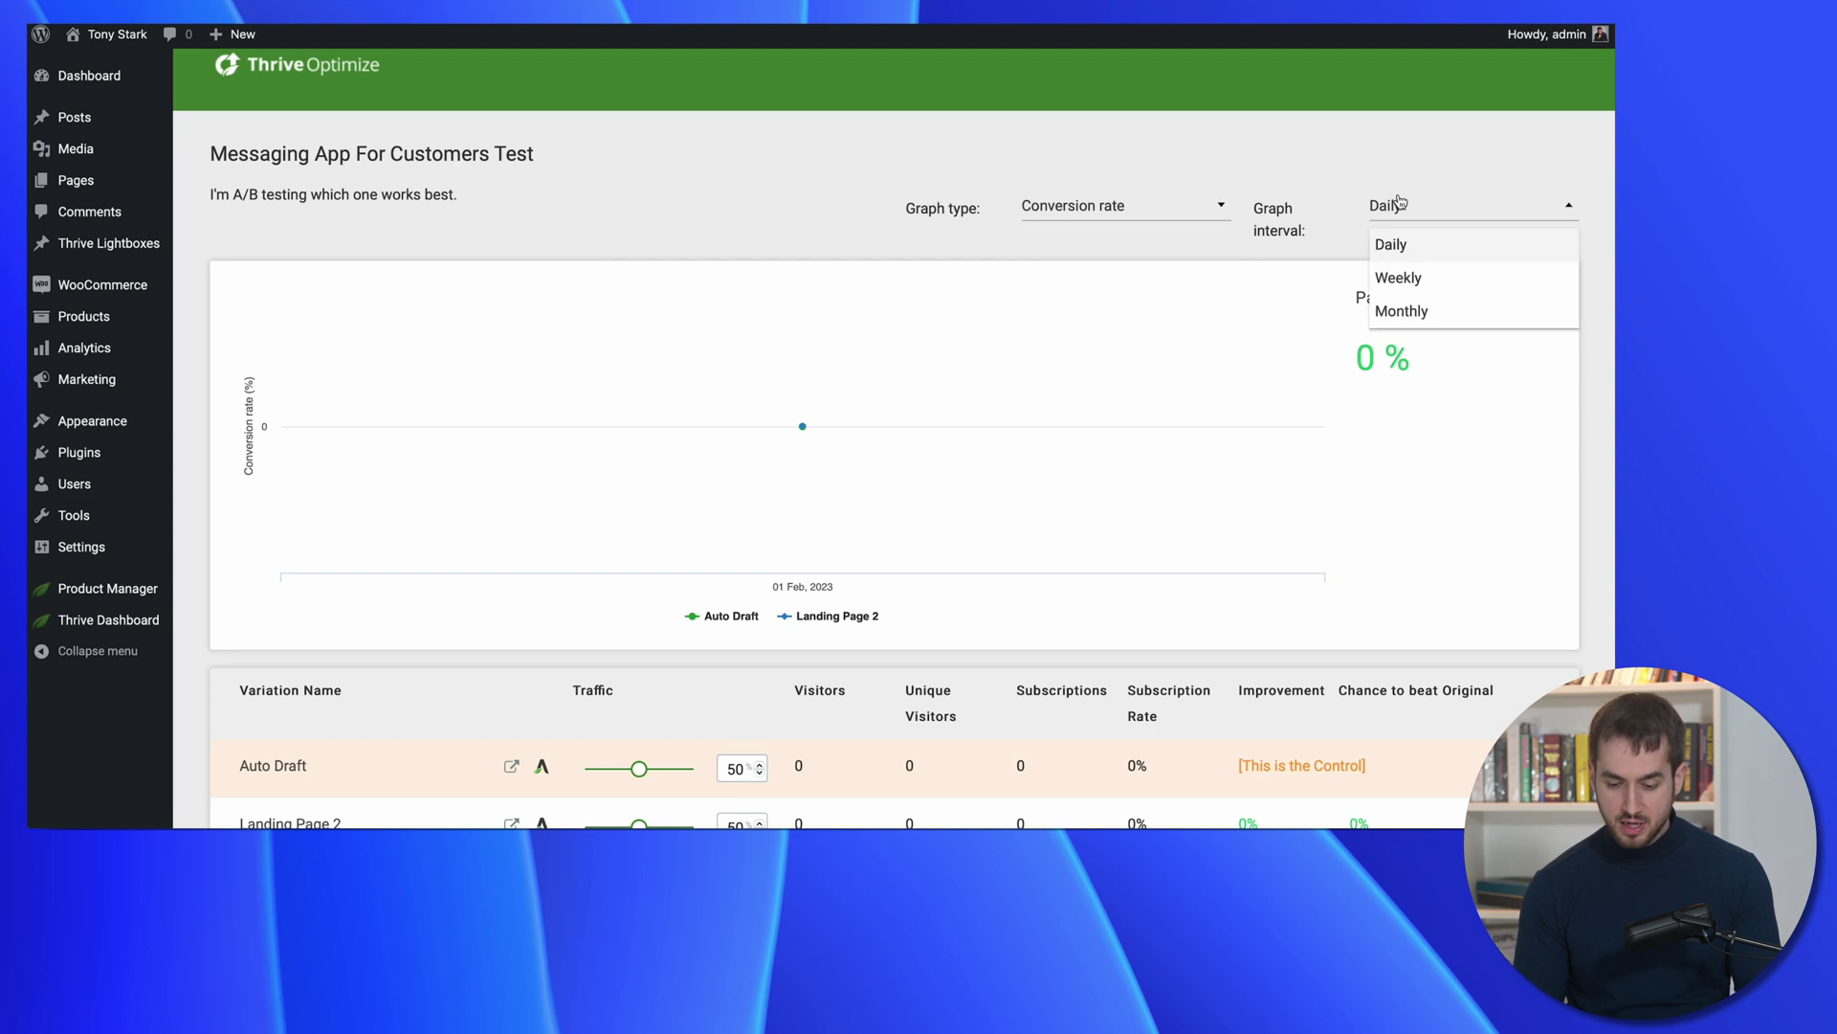
left_click(1328, 167)
scroll(1327, 167, "down", 3)
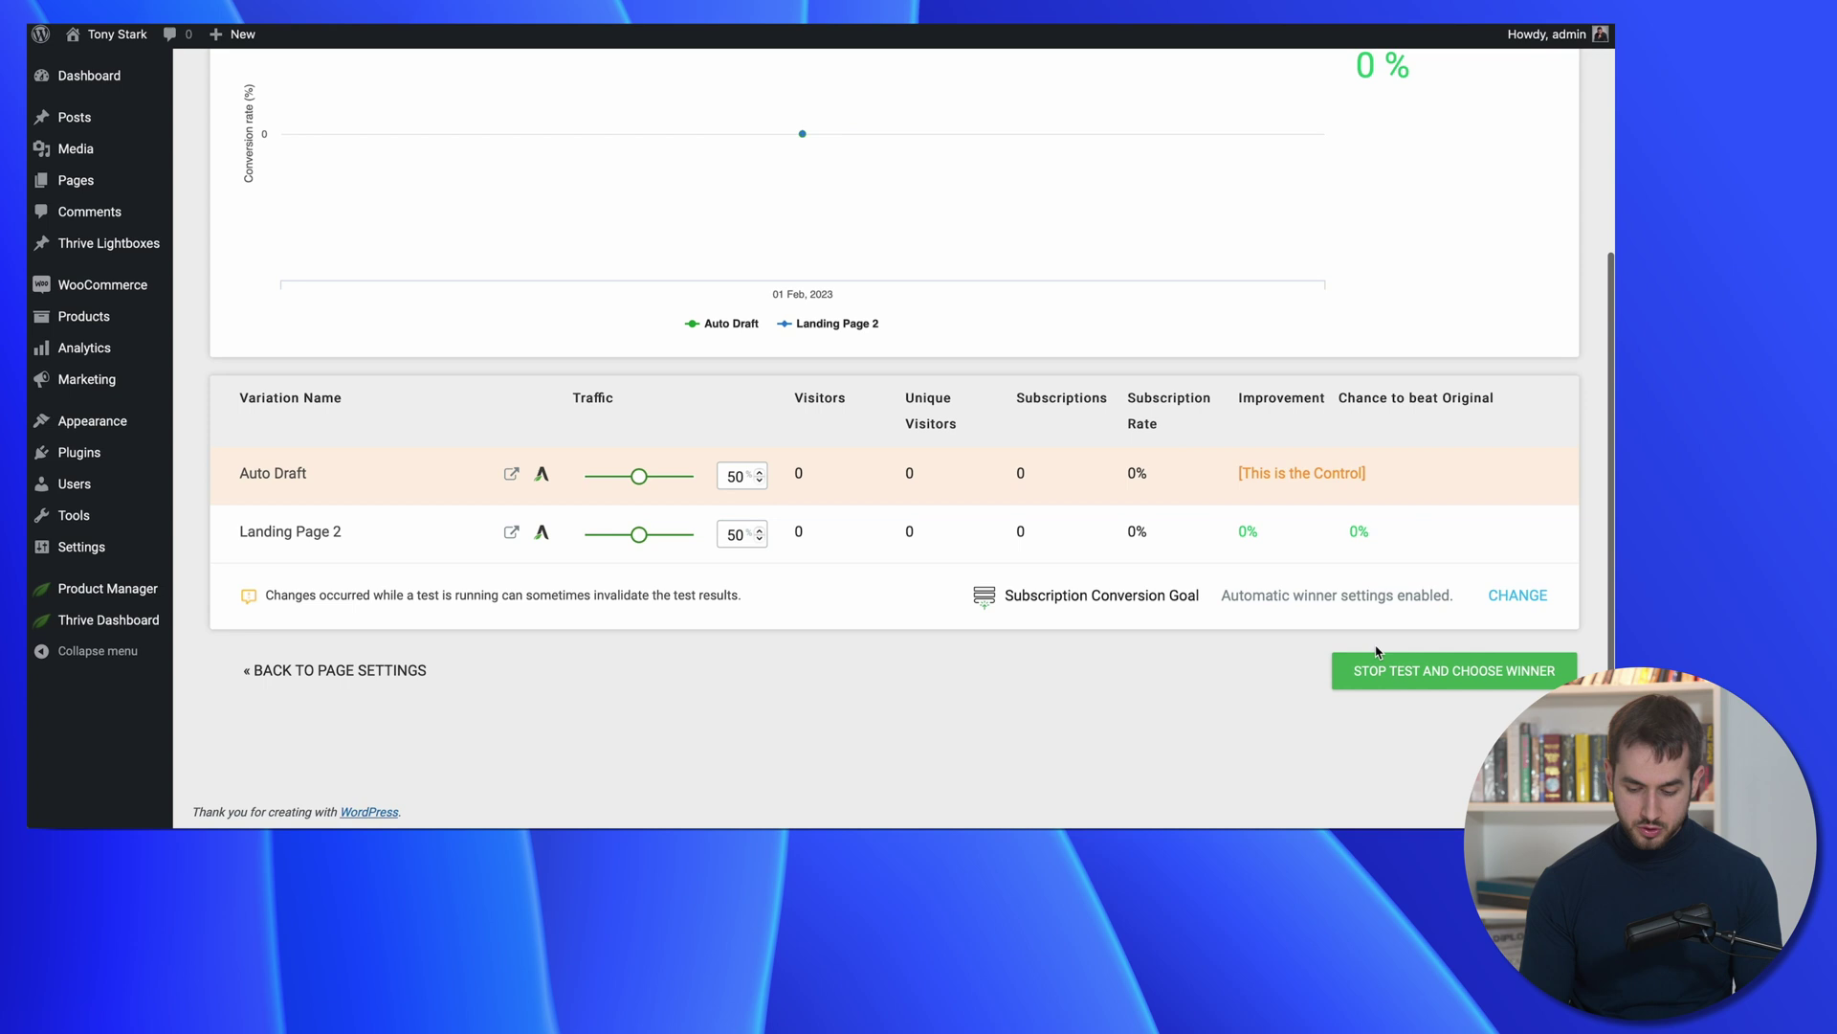